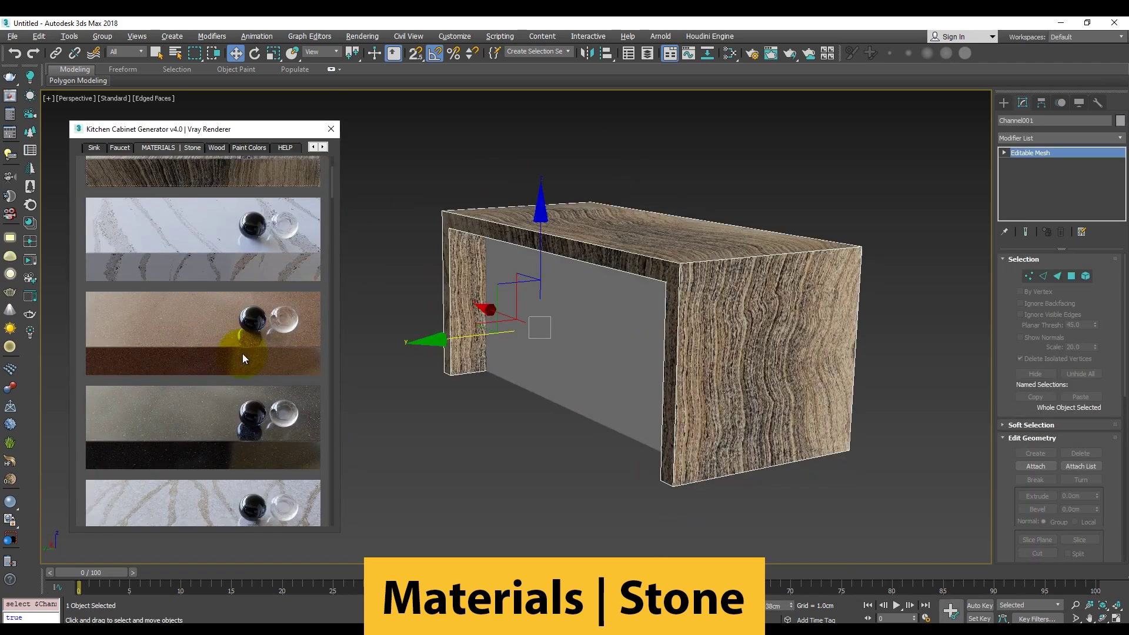
- Select a sliding door panel and orbit around it, then open the QuickLight light-type list
{"action": "left_click", "coordinate": [211, 400]}
{"action": "left_click", "coordinate": [214, 360]}
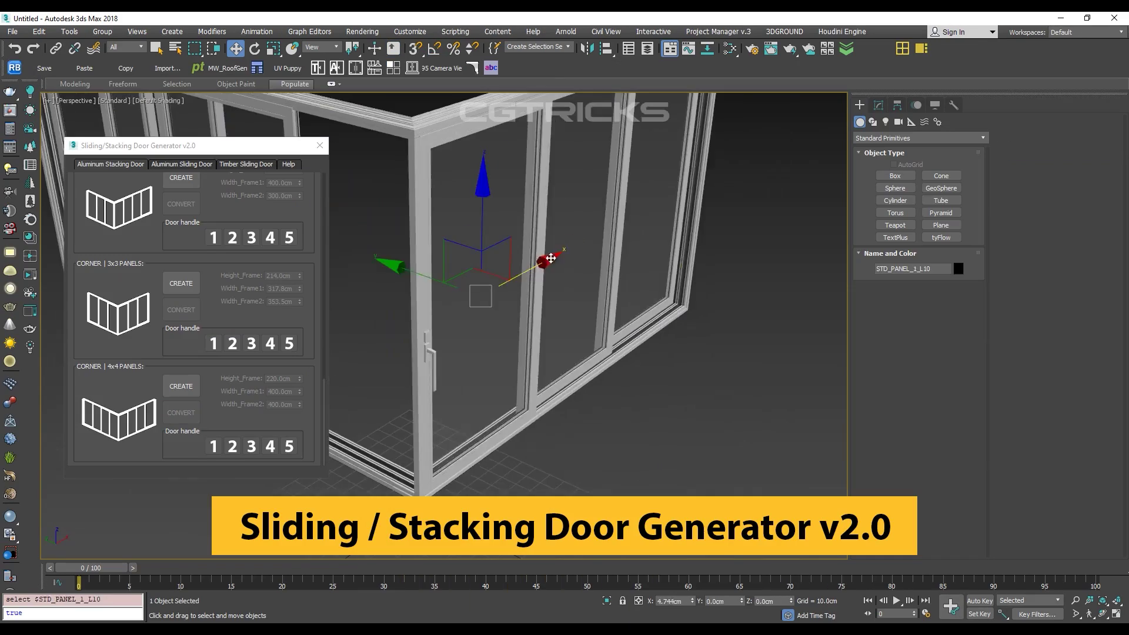
{"action": "middle_click_drag", "start_coordinate": [551, 259], "coordinate": [743, 369], "text": "alt"}
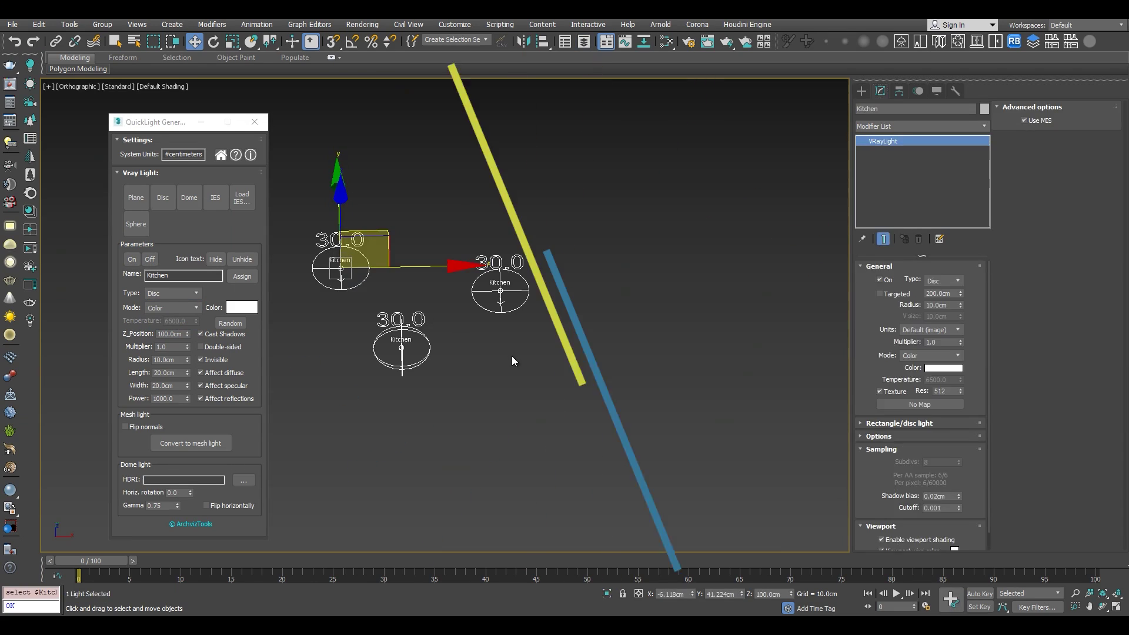
{"action": "left_click", "coordinate": [174, 293]}
- Switch the QuickLight light type to Plane, then to Disc
{"action": "left_click", "coordinate": [171, 302]}
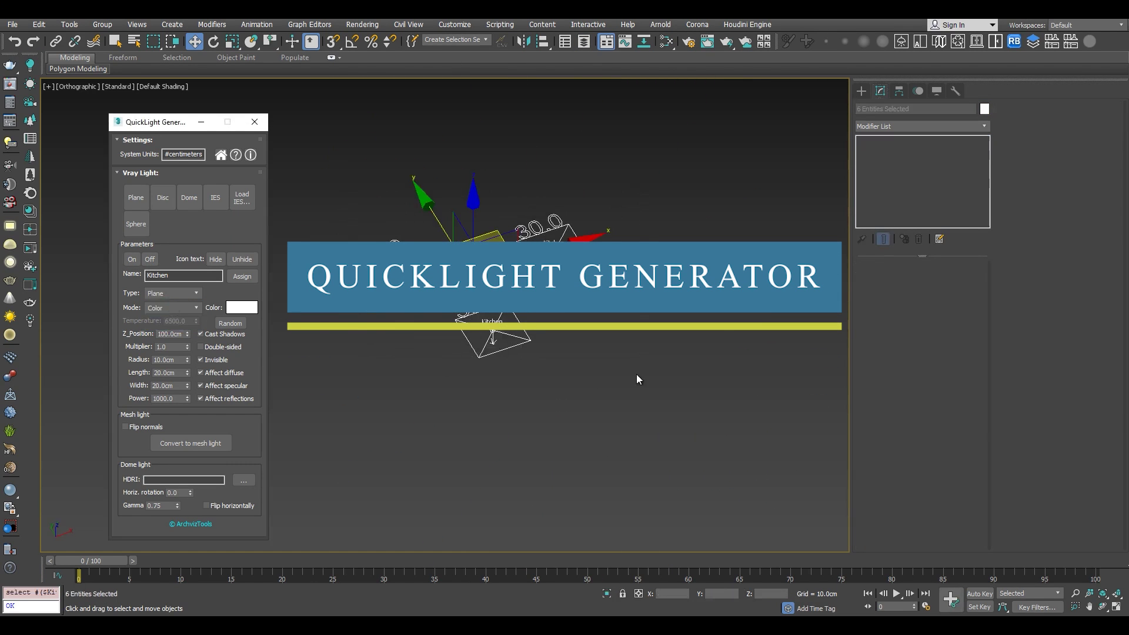
{"action": "left_click", "coordinate": [187, 311]}
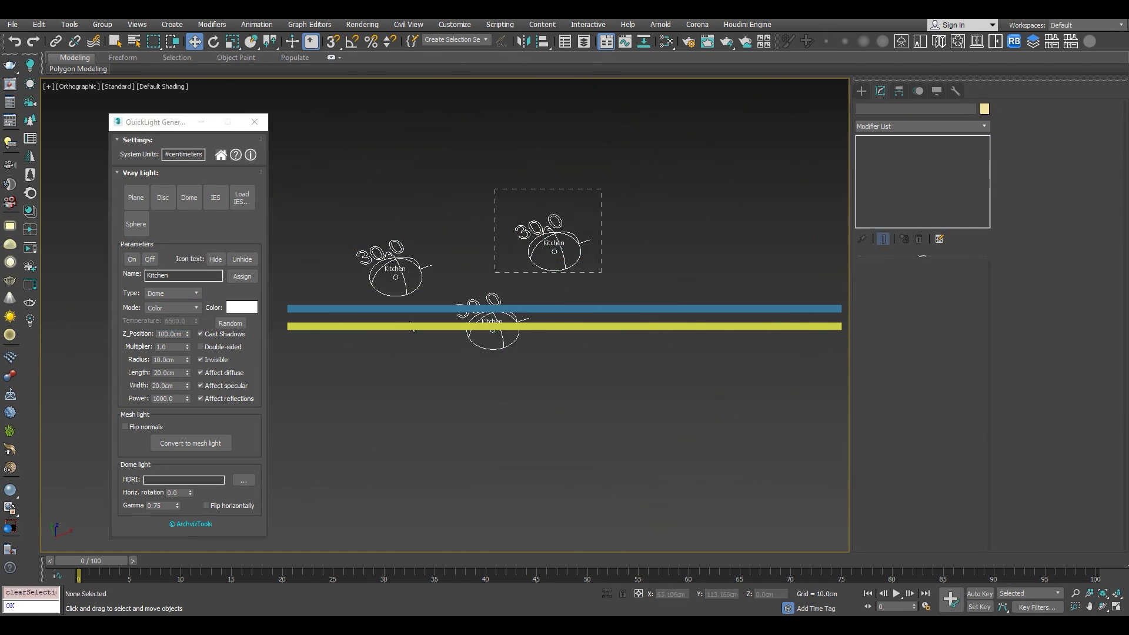
{"action": "left_click", "coordinate": [193, 294]}
{"action": "left_click", "coordinate": [185, 327]}
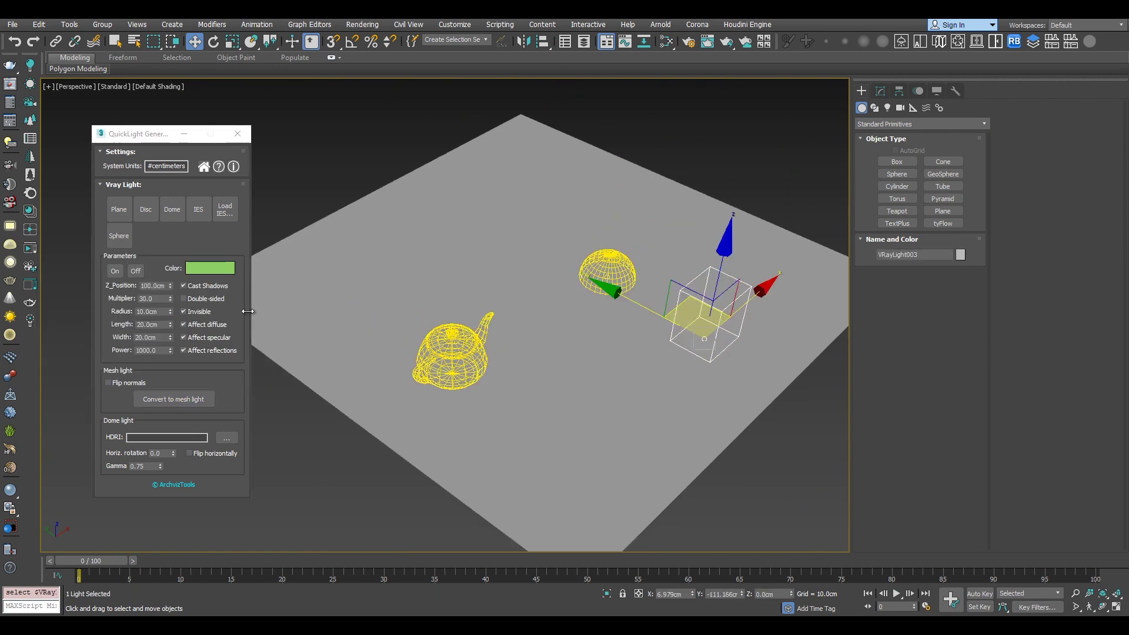
- Add more lights, select all six and set their multiplier to 34.6
{"action": "left_click", "coordinate": [164, 298]}
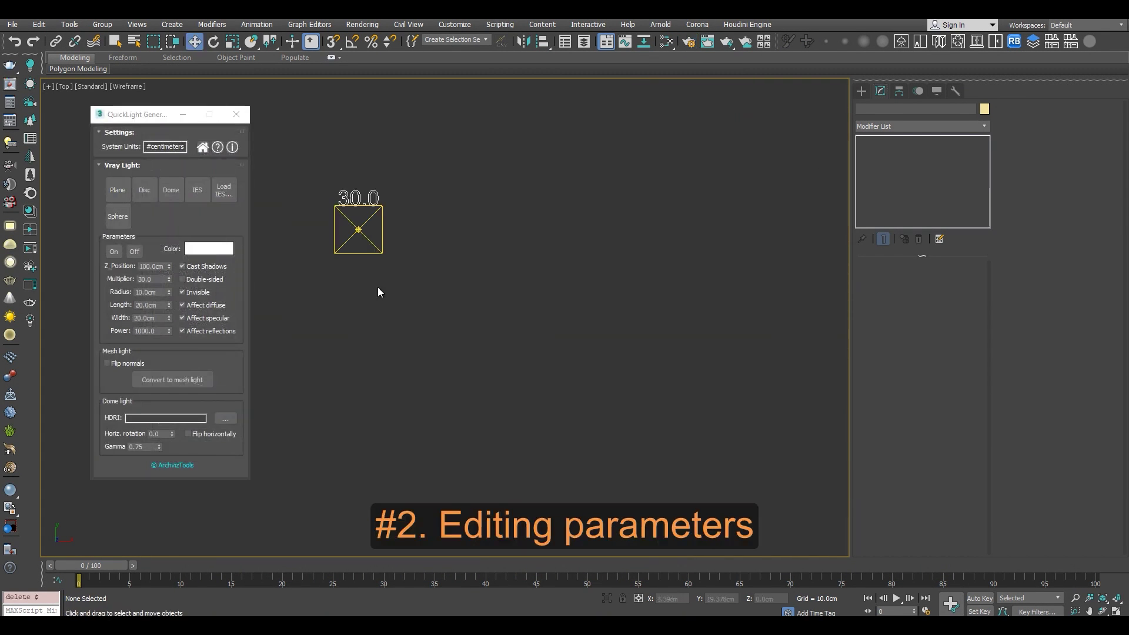
{"action": "left_click", "coordinate": [123, 219]}
{"action": "left_click", "coordinate": [124, 219]}
{"action": "scroll", "coordinate": [682, 245], "scroll_direction": "down", "scroll_amount": 2}
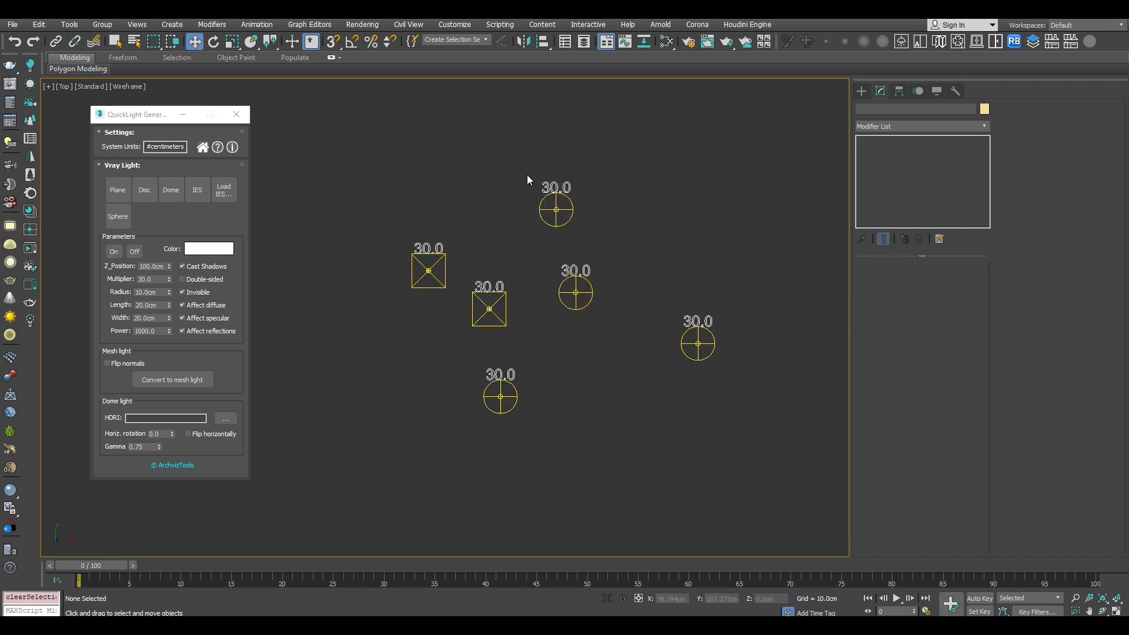
{"action": "left_click", "coordinate": [419, 255]}
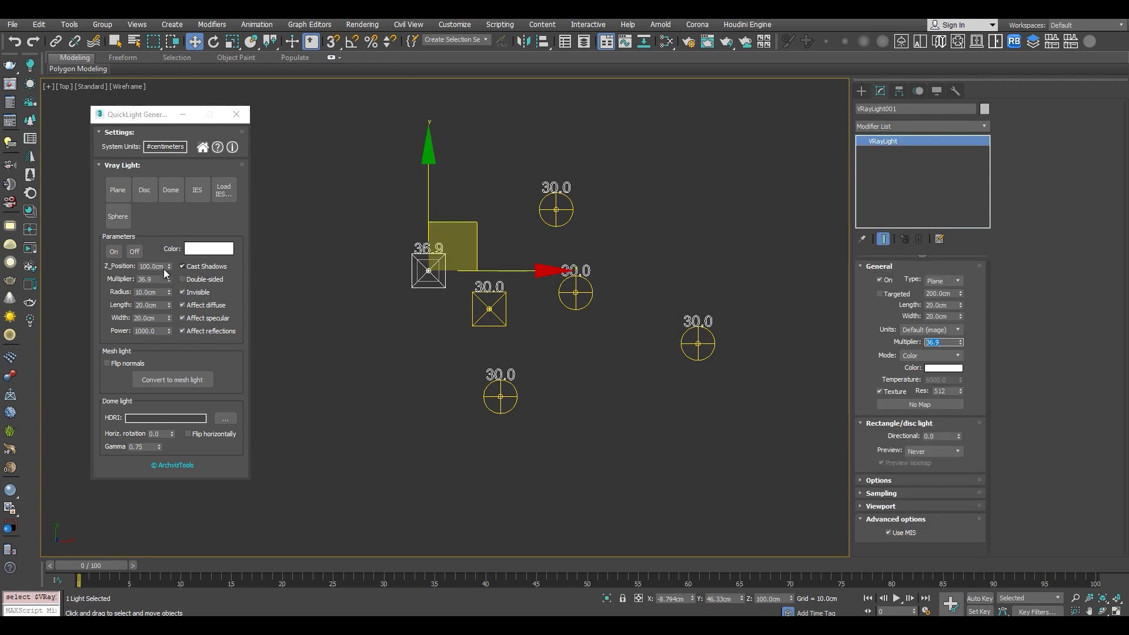
{"action": "left_click_drag", "start_coordinate": [390, 413], "coordinate": [391, 411]}
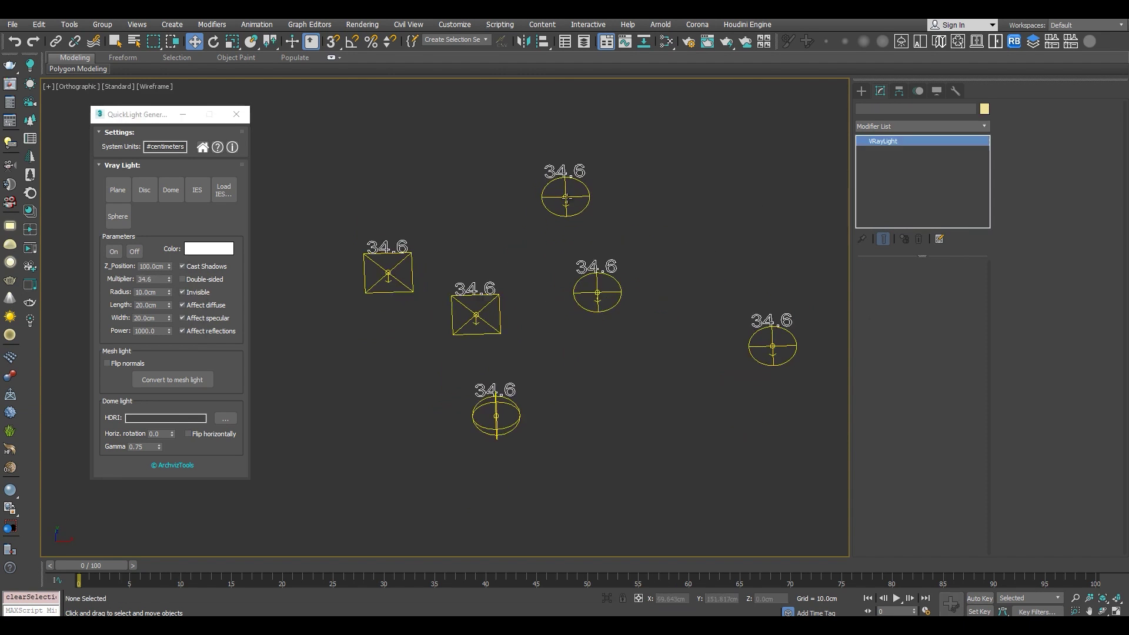
{"action": "left_click", "coordinate": [565, 198]}
- Try a green colour for the lights with the QuickLight colour picker
{"action": "left_click", "coordinate": [217, 249]}
{"action": "left_click_drag", "start_coordinate": [255, 229], "coordinate": [469, 110]}
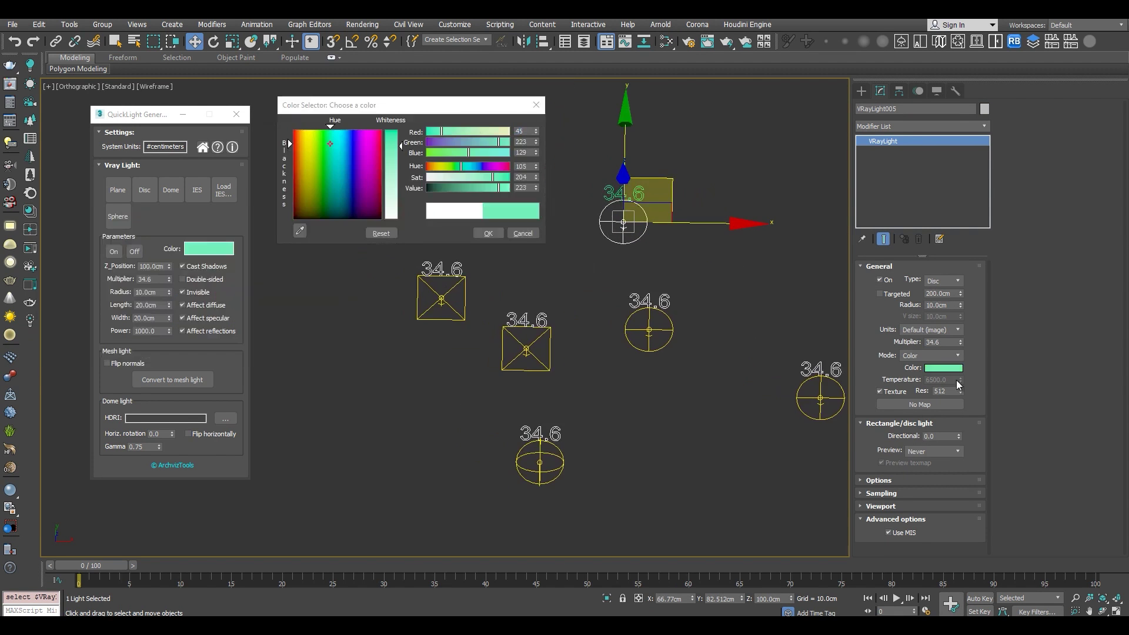
{"action": "left_click", "coordinate": [487, 232]}
{"action": "left_click", "coordinate": [209, 248]}
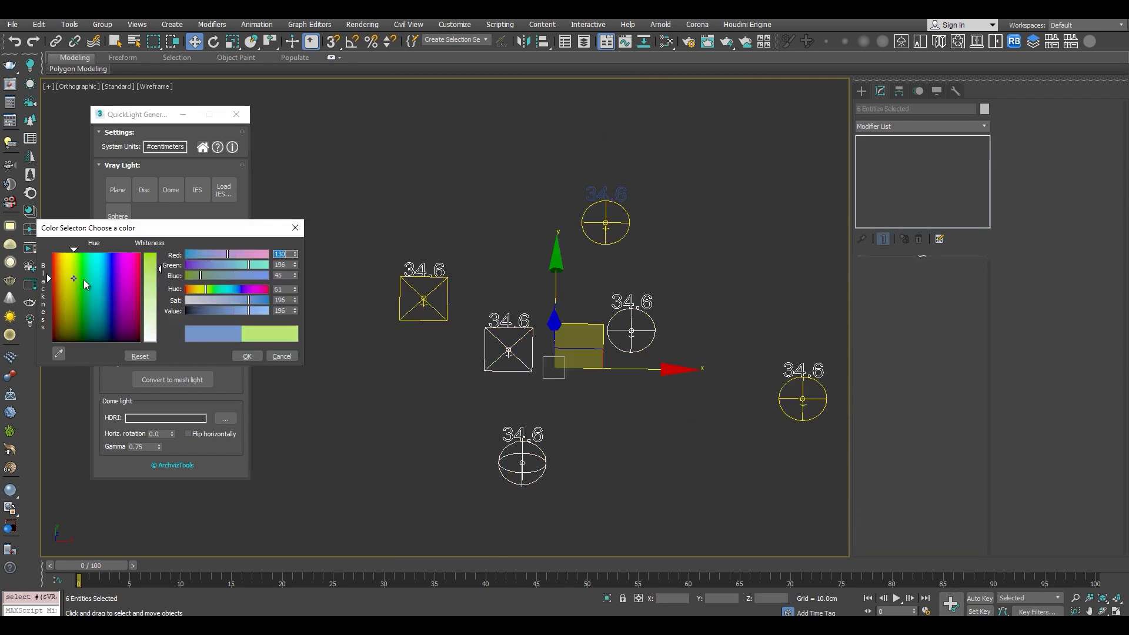
{"action": "left_click", "coordinate": [83, 281]}
{"action": "left_click", "coordinate": [529, 332]}
- Tint the selected lights pink
{"action": "left_click", "coordinate": [581, 327]}
{"action": "left_click", "coordinate": [209, 248]}
{"action": "left_click", "coordinate": [127, 265]}
{"action": "left_click", "coordinate": [647, 264]}
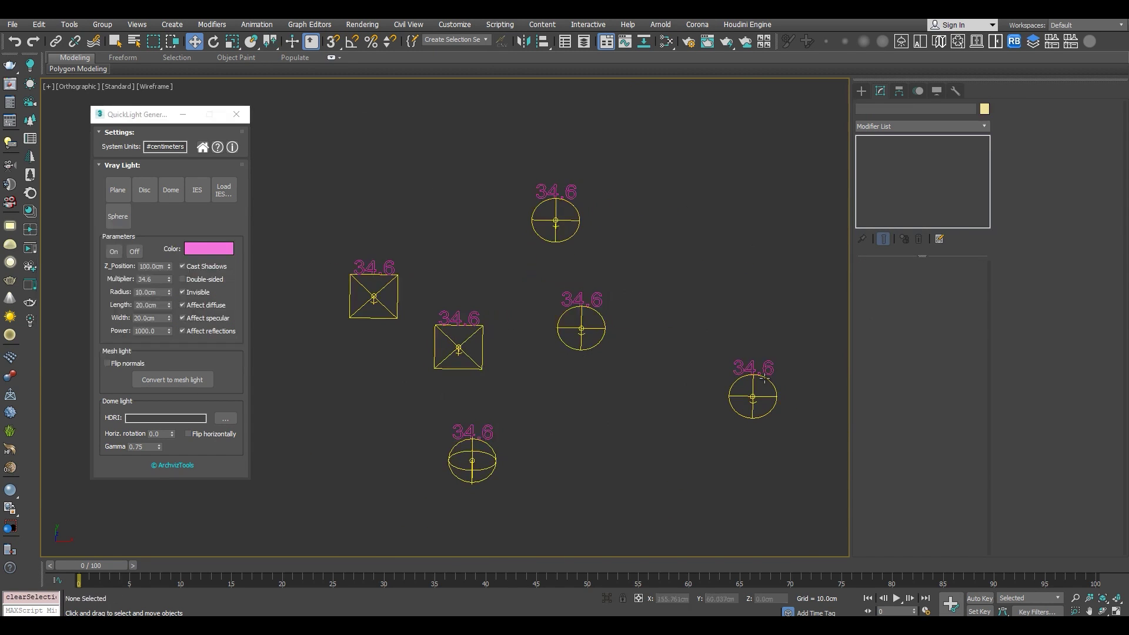
- Select all the lights and enlarge their radius
{"action": "left_click", "coordinate": [752, 397]}
{"action": "left_click", "coordinate": [564, 238]}
{"action": "left_click", "coordinate": [564, 238]}
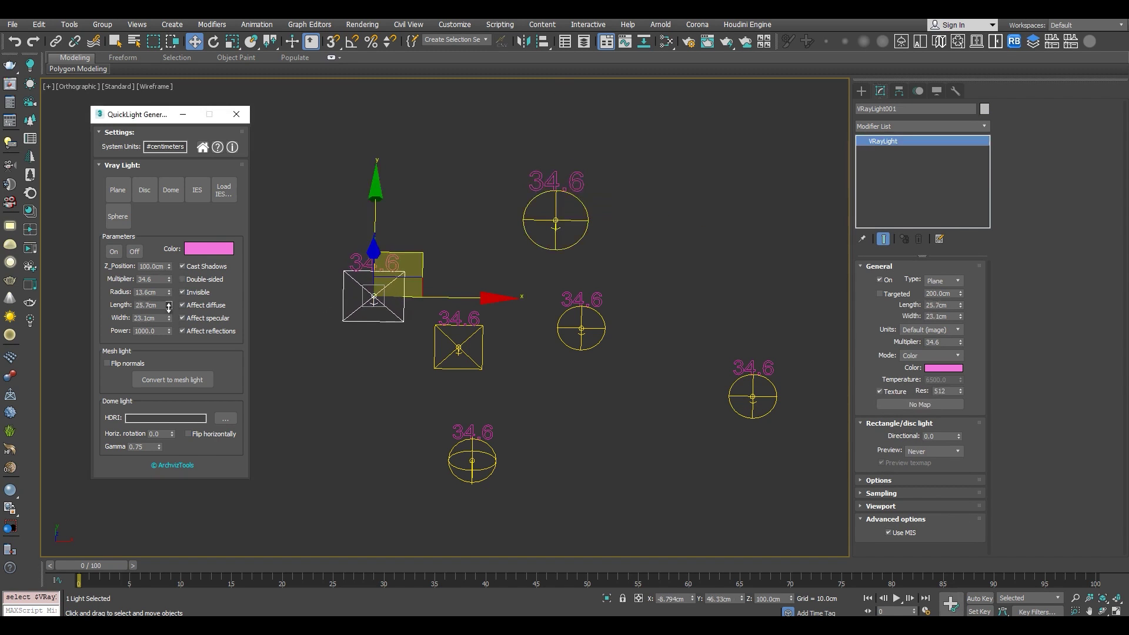
{"action": "left_click_drag", "start_coordinate": [356, 491], "coordinate": [357, 490]}
{"action": "left_click_drag", "start_coordinate": [168, 292], "coordinate": [170, 272]}
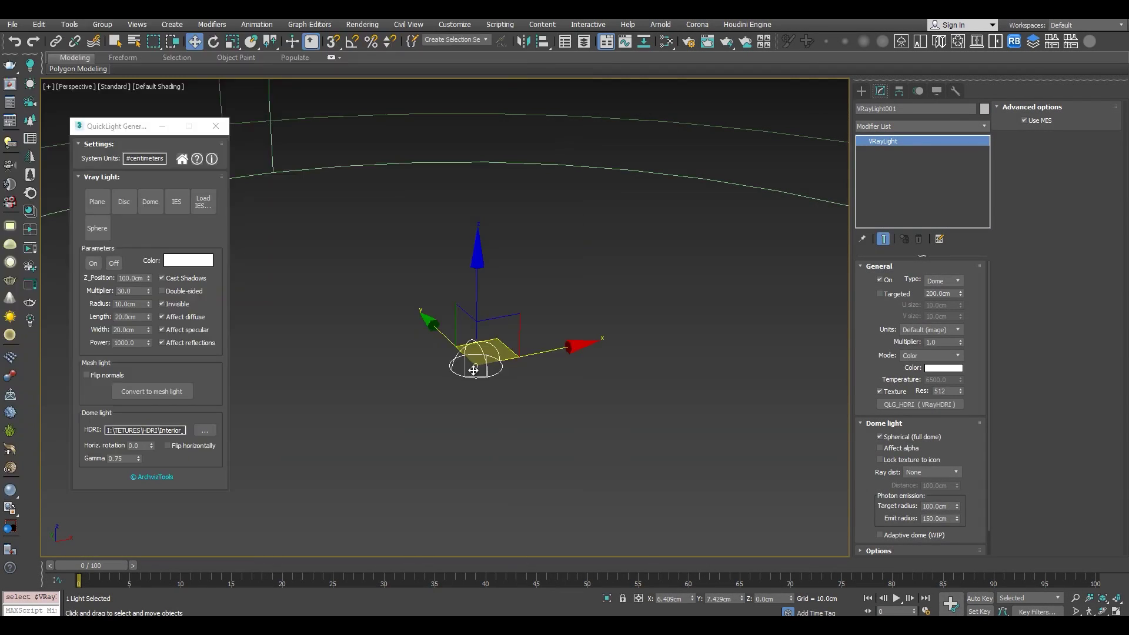
- Open the dome light scene, then Customize > Units Setup in the Road Markings scene
{"action": "left_click", "coordinate": [585, 393]}
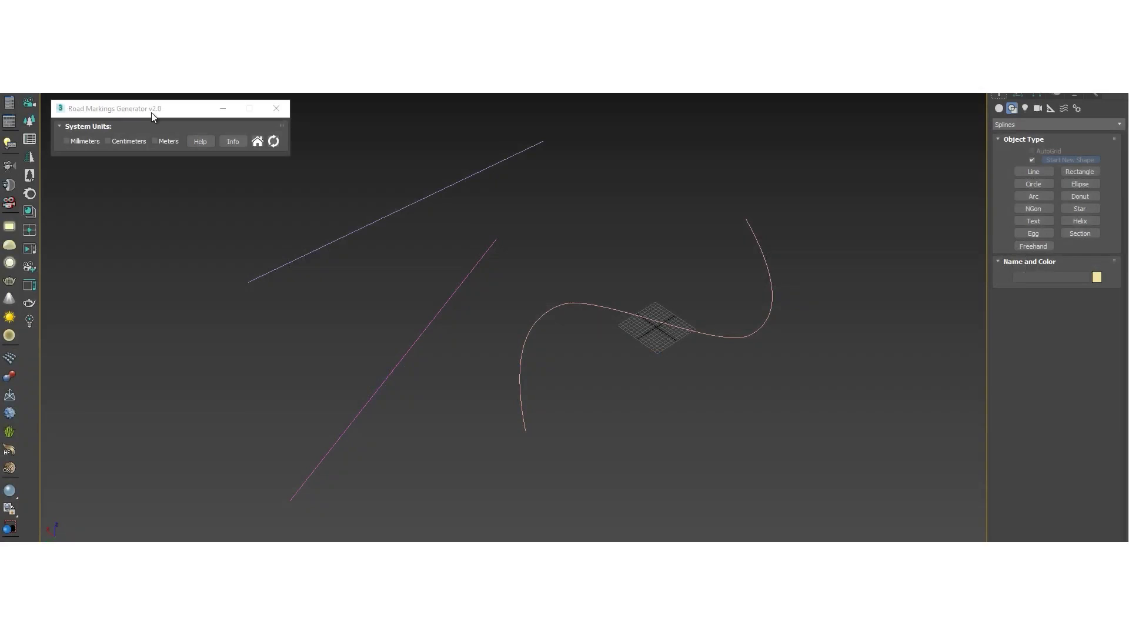
{"action": "left_click", "coordinate": [454, 25]}
{"action": "left_click", "coordinate": [470, 177]}
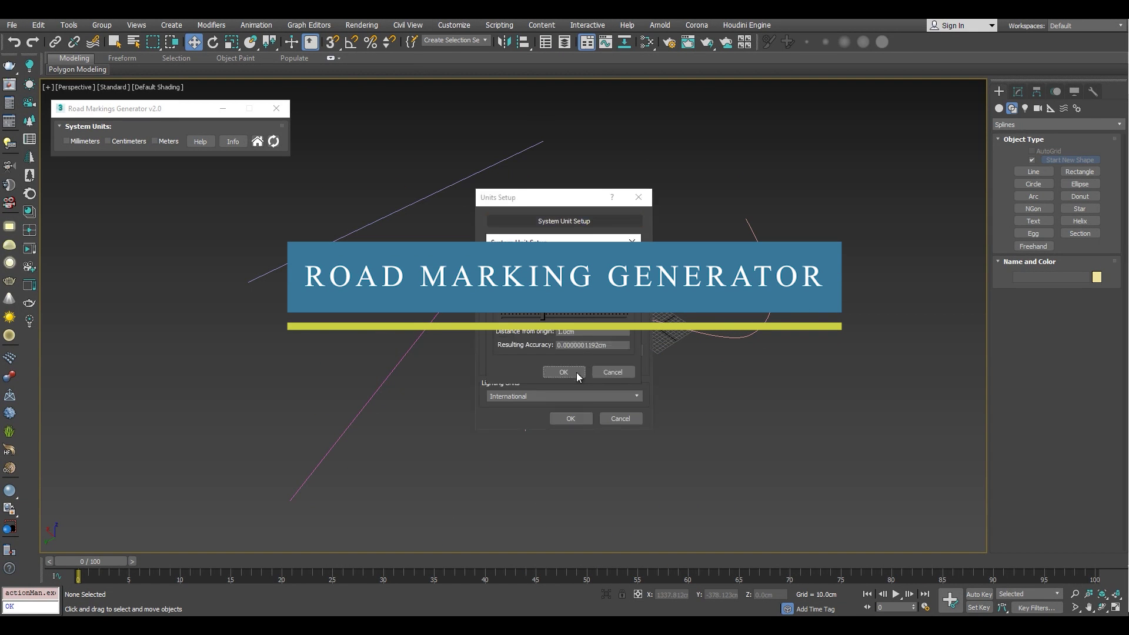
- Set Road Markings to centimeters and browse lane, light-trail, arrow, manhole and traffic presets
{"action": "left_click", "coordinate": [573, 419]}
{"action": "left_click", "coordinate": [125, 142]}
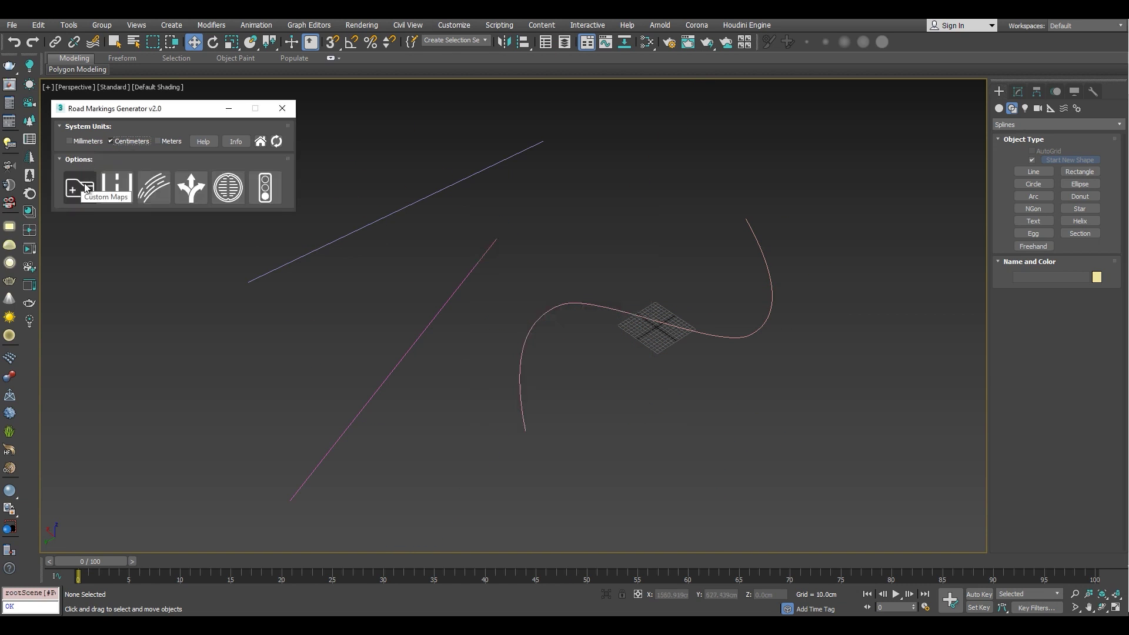
{"action": "left_click", "coordinate": [108, 190]}
{"action": "left_click", "coordinate": [154, 190]}
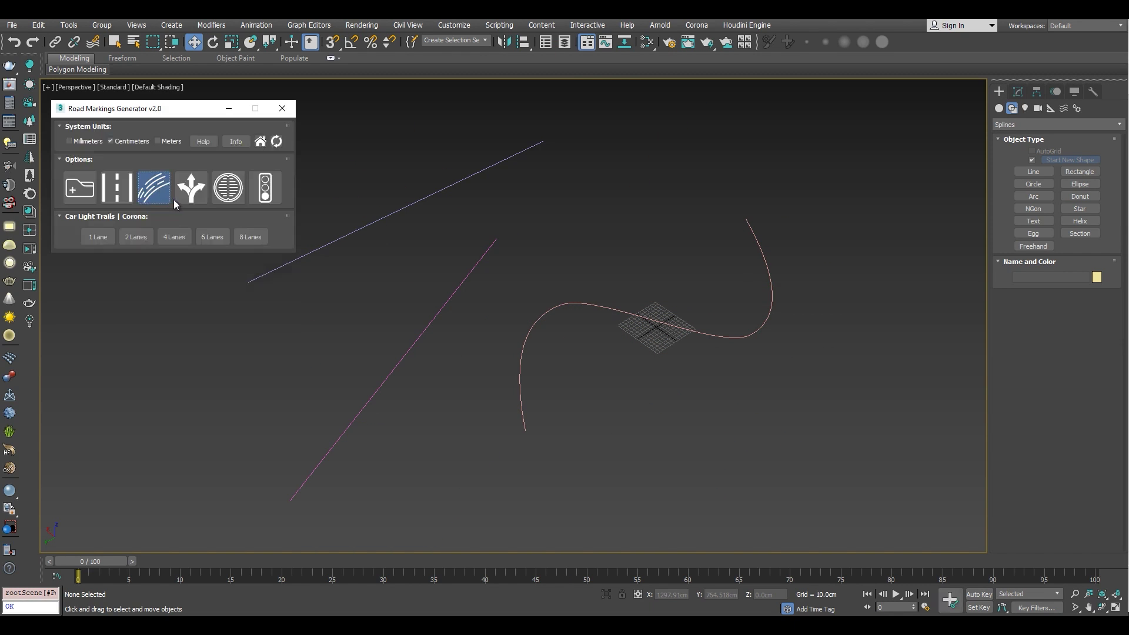
{"action": "left_click", "coordinate": [191, 191]}
{"action": "left_click", "coordinate": [228, 188]}
{"action": "left_click", "coordinate": [266, 188]}
{"action": "scroll", "coordinate": [214, 413], "scroll_direction": "down", "scroll_amount": 5}
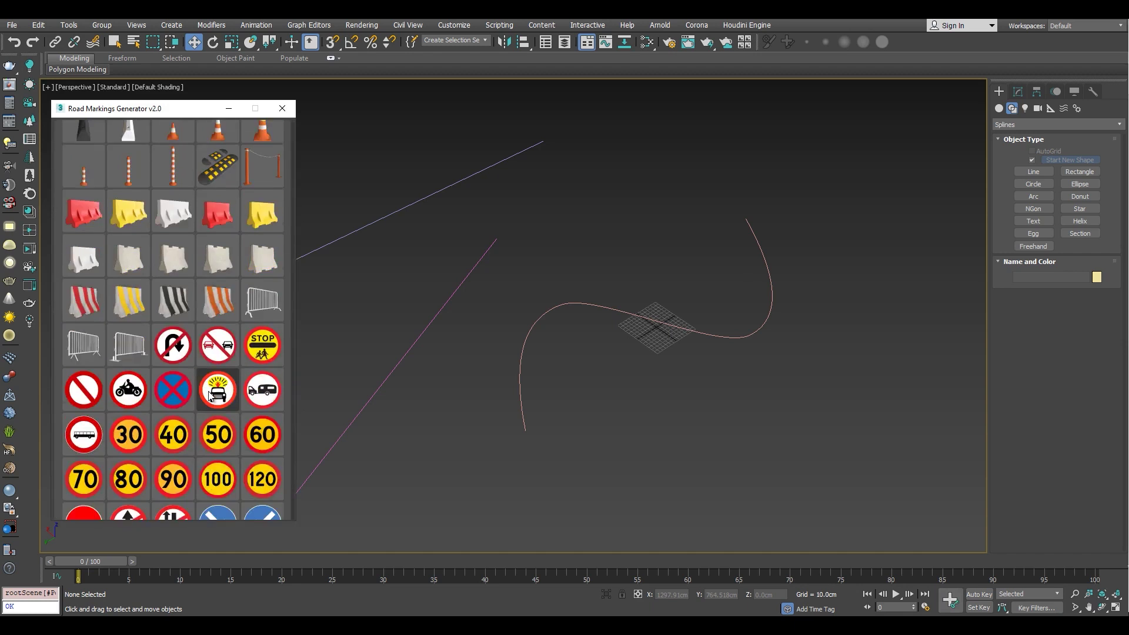
{"action": "scroll", "coordinate": [210, 395], "scroll_direction": "down", "scroll_amount": 10}
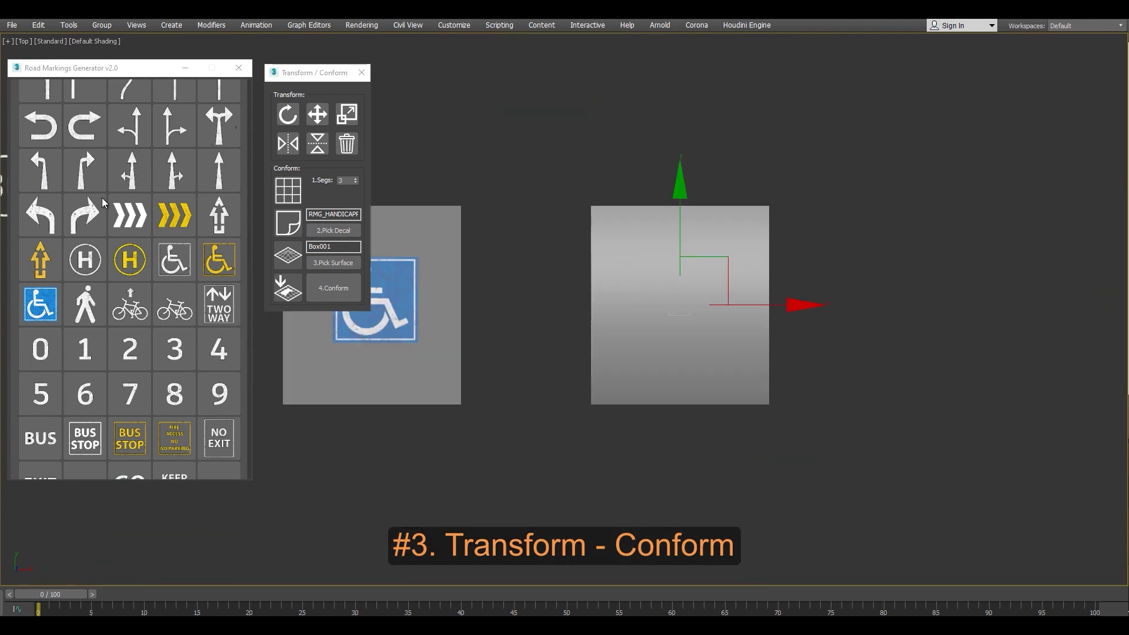
- Place a BUS STOP decal on the box
{"action": "scroll", "coordinate": [152, 363], "scroll_direction": "up", "scroll_amount": 3}
{"action": "scroll", "coordinate": [107, 329], "scroll_direction": "down", "scroll_amount": 8}
{"action": "scroll", "coordinate": [108, 329], "scroll_direction": "down", "scroll_amount": 1}
{"action": "left_click", "coordinate": [104, 324]}
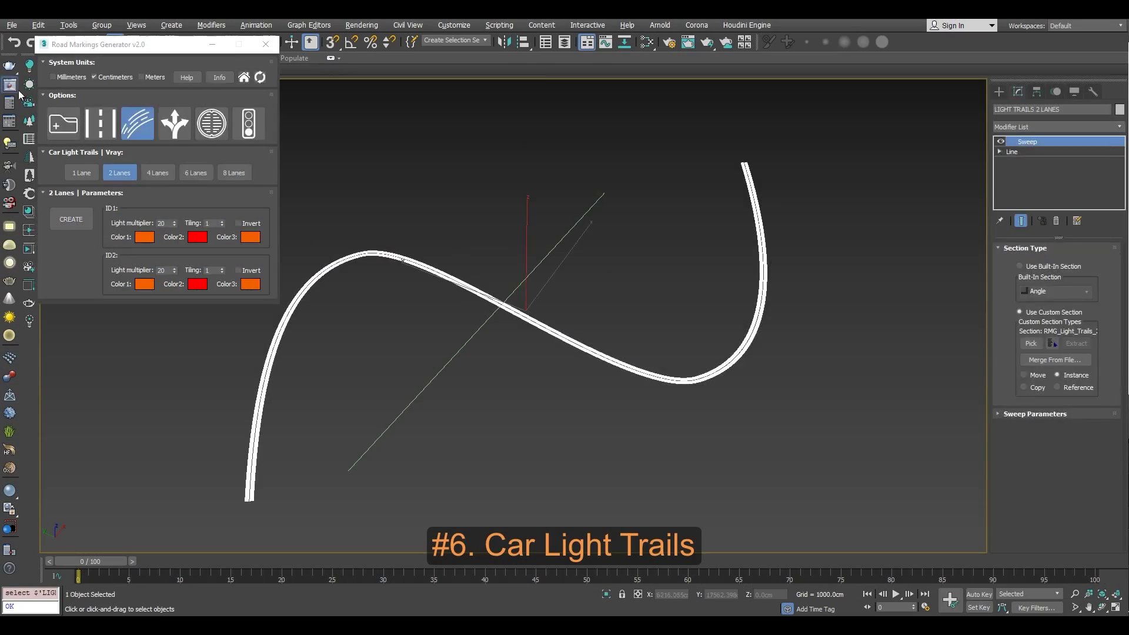
- Set the ID1 trail light multiplier to 150 and its first colour to magenta
{"action": "scroll", "coordinate": [488, 299], "scroll_direction": "up", "scroll_amount": 2}
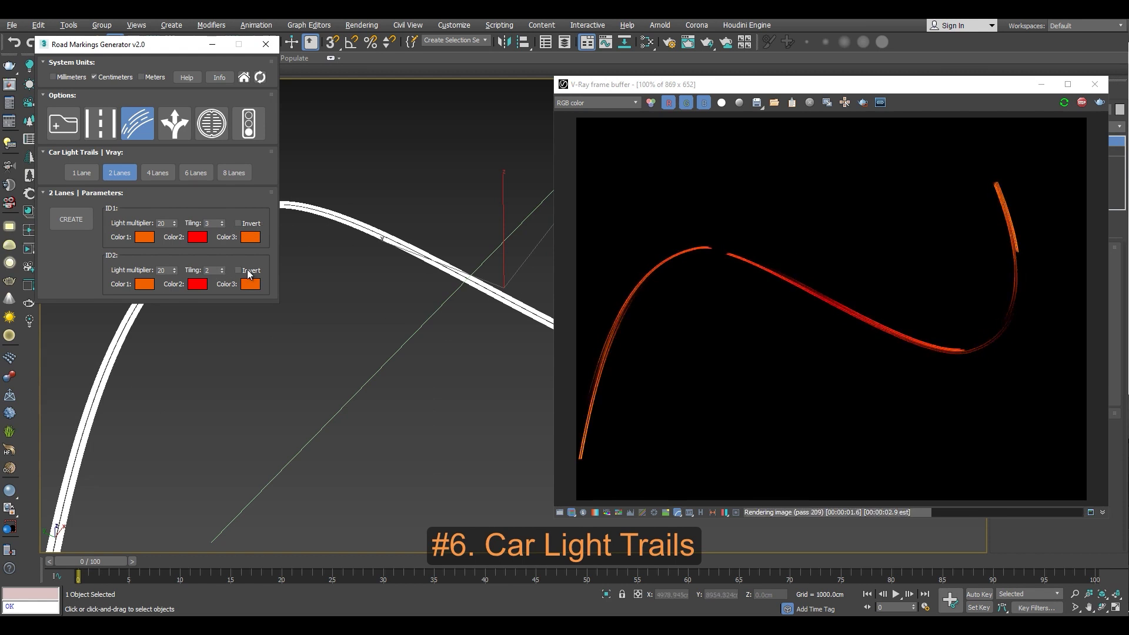
{"action": "type", "text": "150"}
{"action": "key", "text": "Return"}
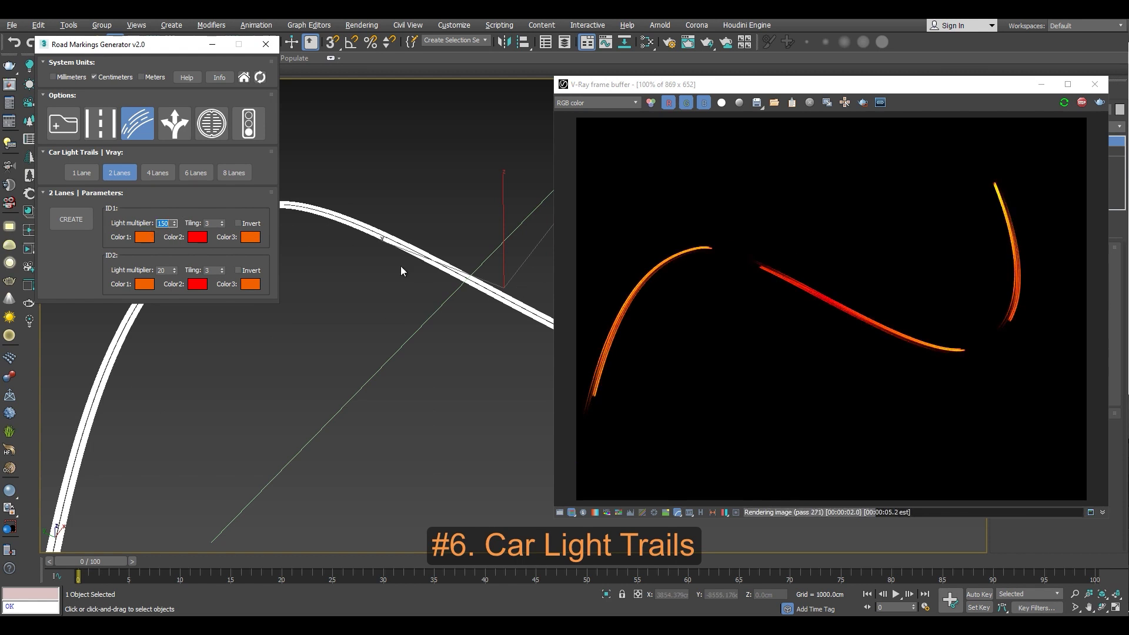
{"action": "left_click", "coordinate": [144, 237]}
{"action": "left_click", "coordinate": [109, 140]}
{"action": "left_click", "coordinate": [234, 232]}
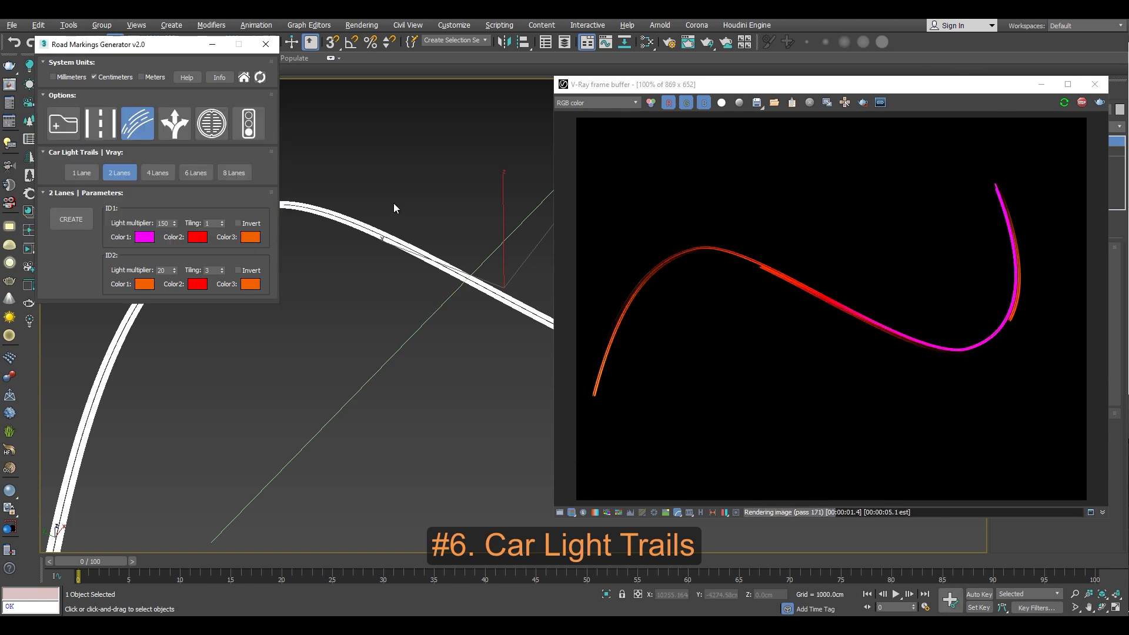
- Keep the second lane's colour magenta and switch the trails to four, then six lanes
{"action": "left_click", "coordinate": [144, 237]}
{"action": "left_click", "coordinate": [234, 232]}
{"action": "left_click", "coordinate": [250, 237]}
{"action": "left_click", "coordinate": [269, 233]}
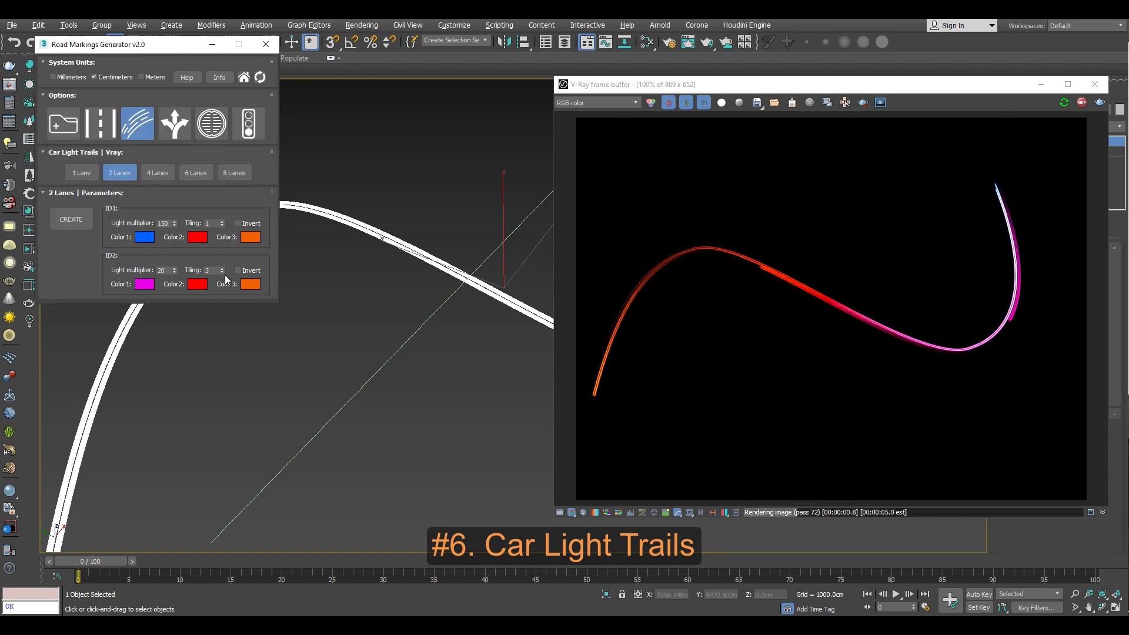
{"action": "left_click", "coordinate": [158, 172]}
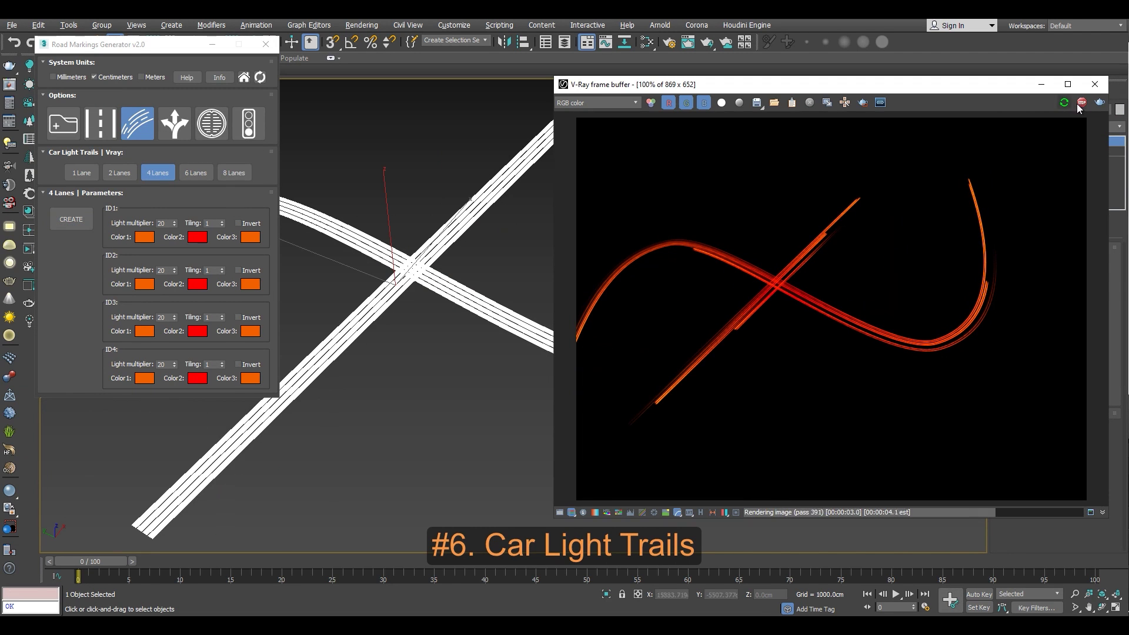
{"action": "left_click", "coordinate": [196, 173]}
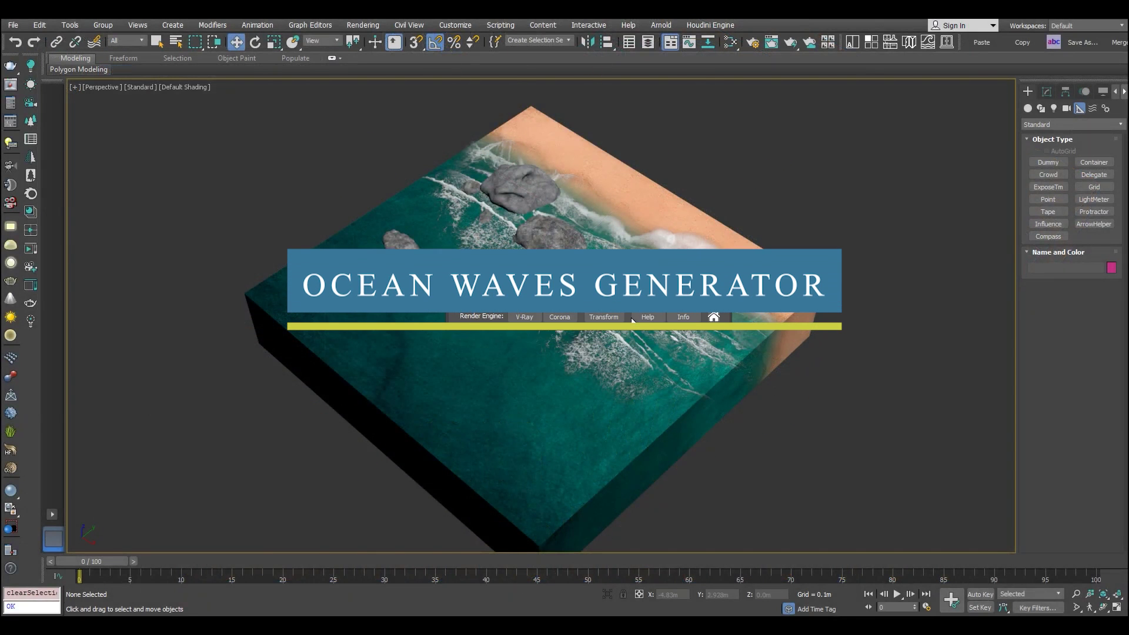
- Set Ocean Waves Generator to V-Ray and browse the foam/splashing and boat-wake layouts
{"action": "left_click", "coordinate": [132, 123]}
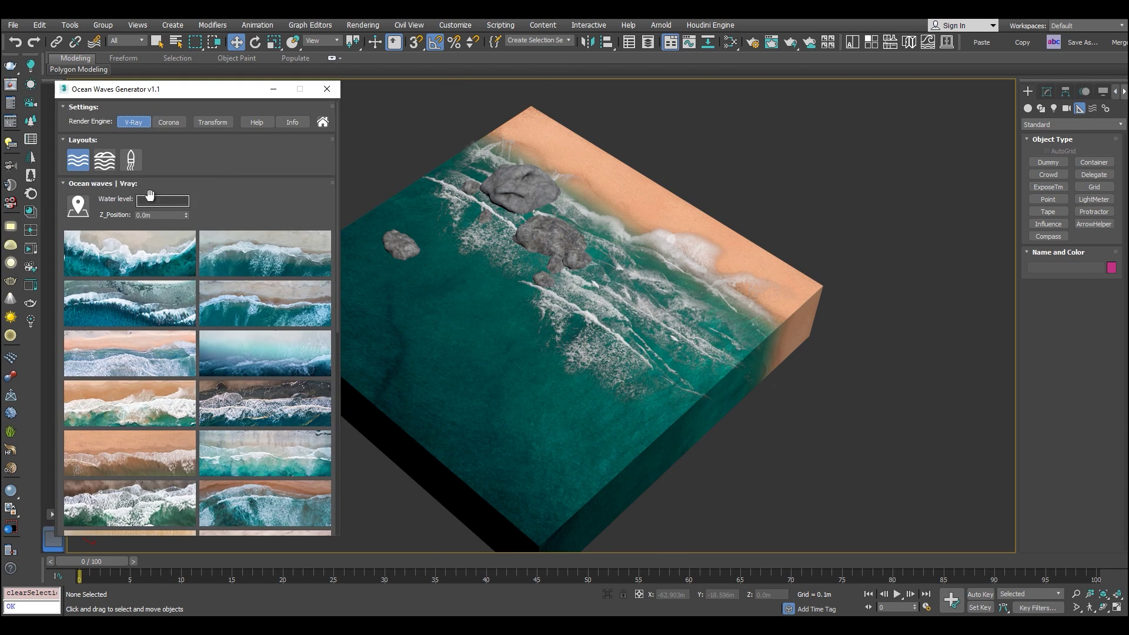
{"action": "left_click", "coordinate": [104, 160]}
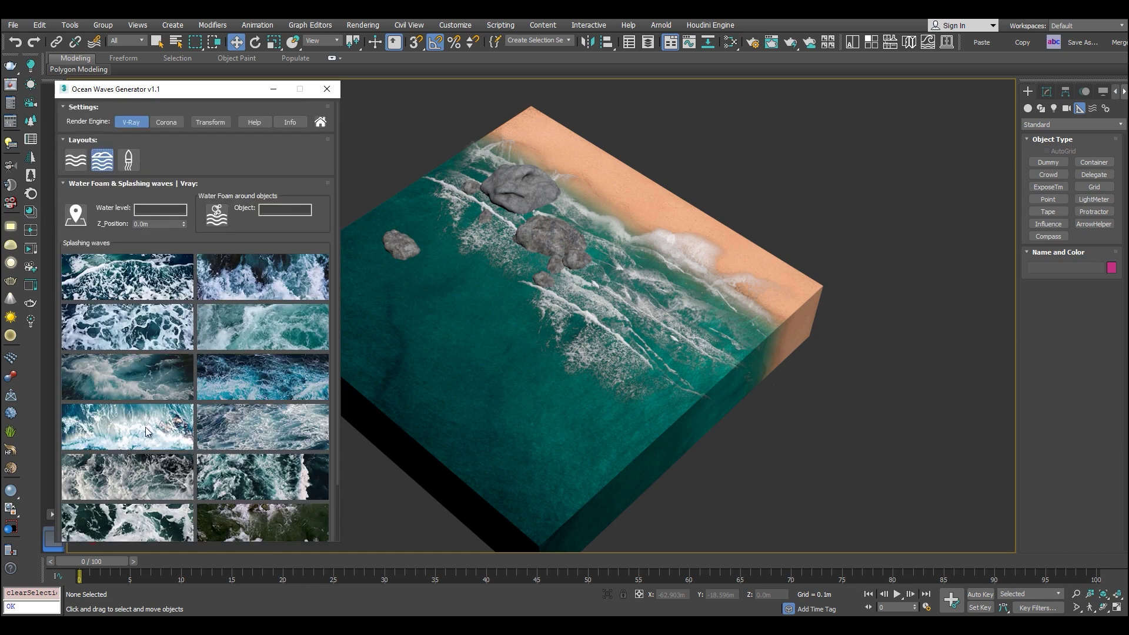
{"action": "scroll", "coordinate": [223, 408], "scroll_direction": "down", "scroll_amount": 2}
{"action": "scroll", "coordinate": [223, 399], "scroll_direction": "up", "scroll_amount": 2}
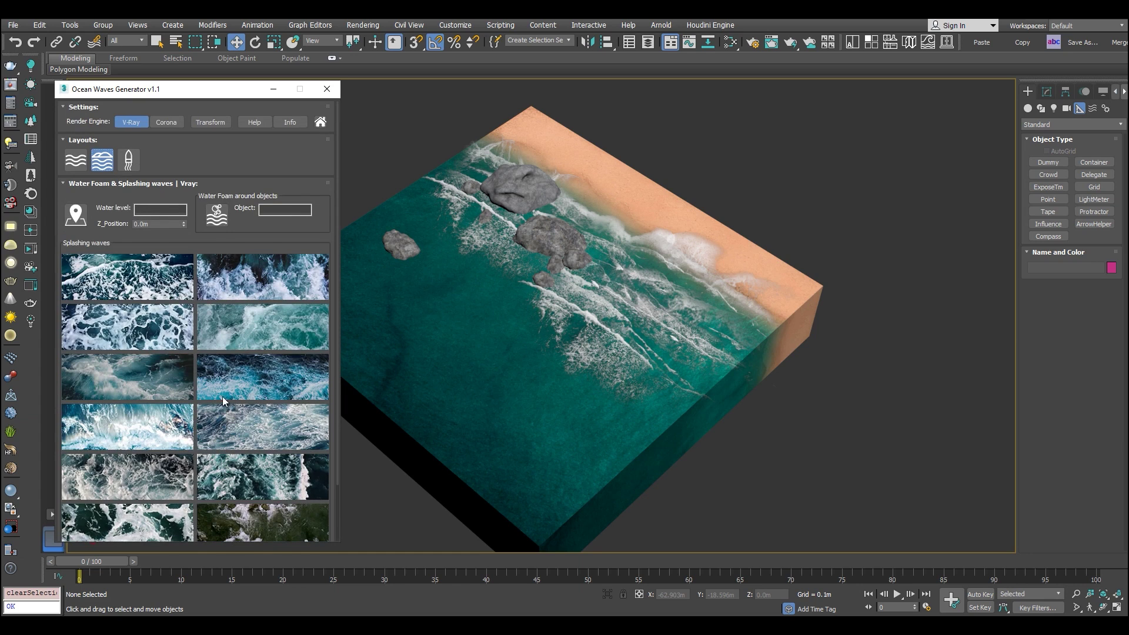
{"action": "left_click", "coordinate": [139, 165]}
{"action": "scroll", "coordinate": [203, 281], "scroll_direction": "down", "scroll_amount": 3}
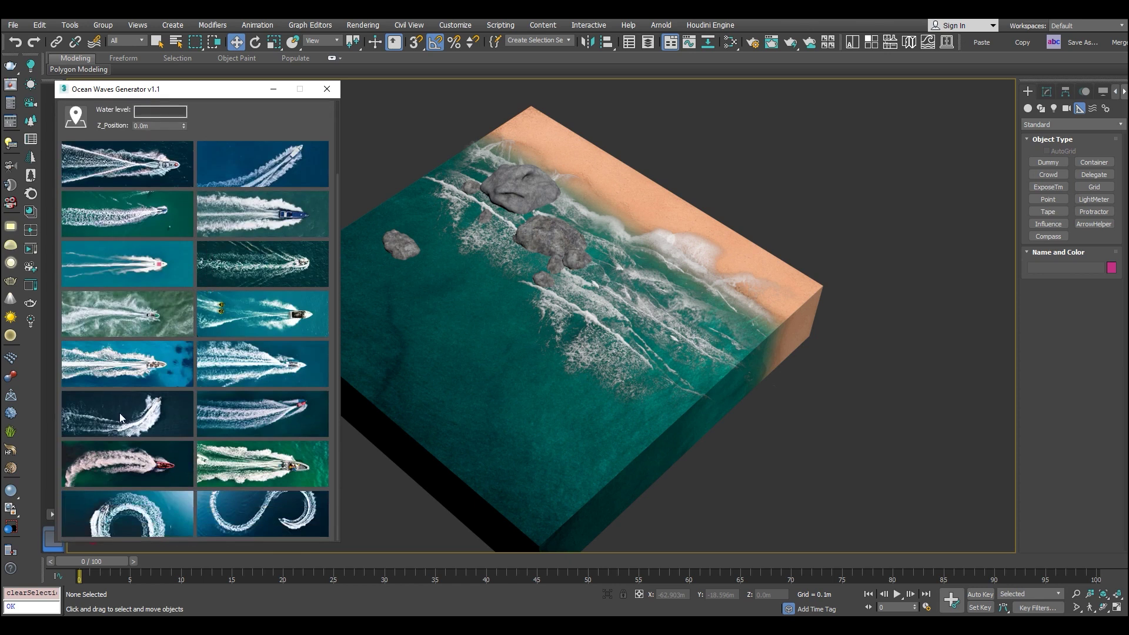
{"action": "scroll", "coordinate": [265, 454], "scroll_direction": "up", "scroll_amount": 3}
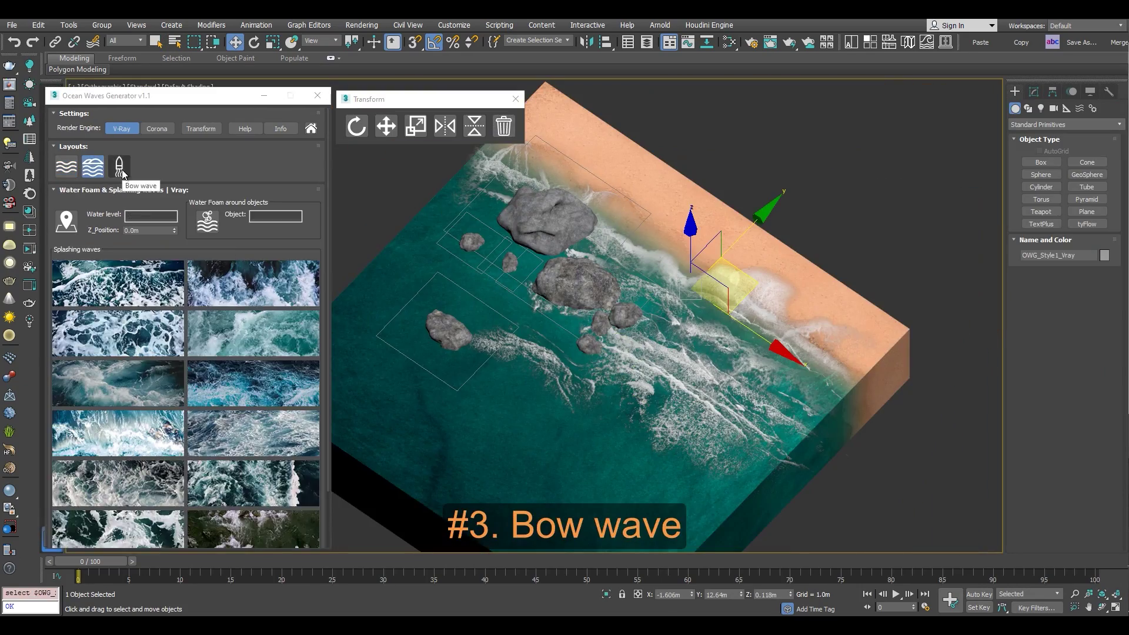
- Pick the Bow wave layout and rotate, scale, move and mirror the wave decal
{"action": "left_click", "coordinate": [121, 167]}
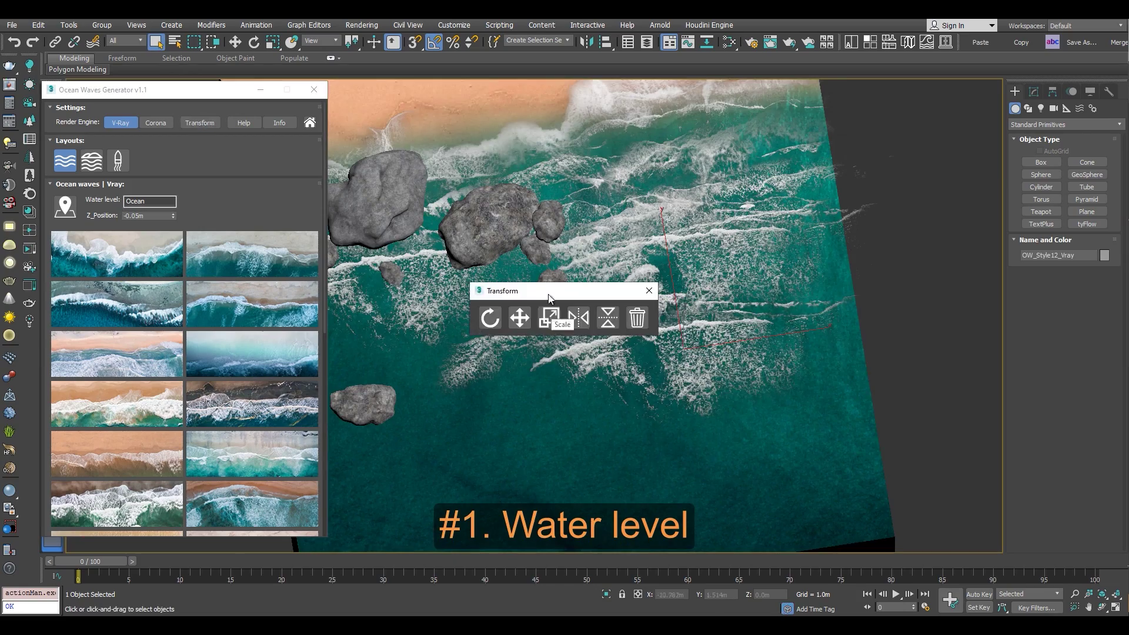
{"action": "left_click", "coordinate": [356, 127]}
{"action": "left_click", "coordinate": [415, 126]}
{"action": "left_click", "coordinate": [386, 127]}
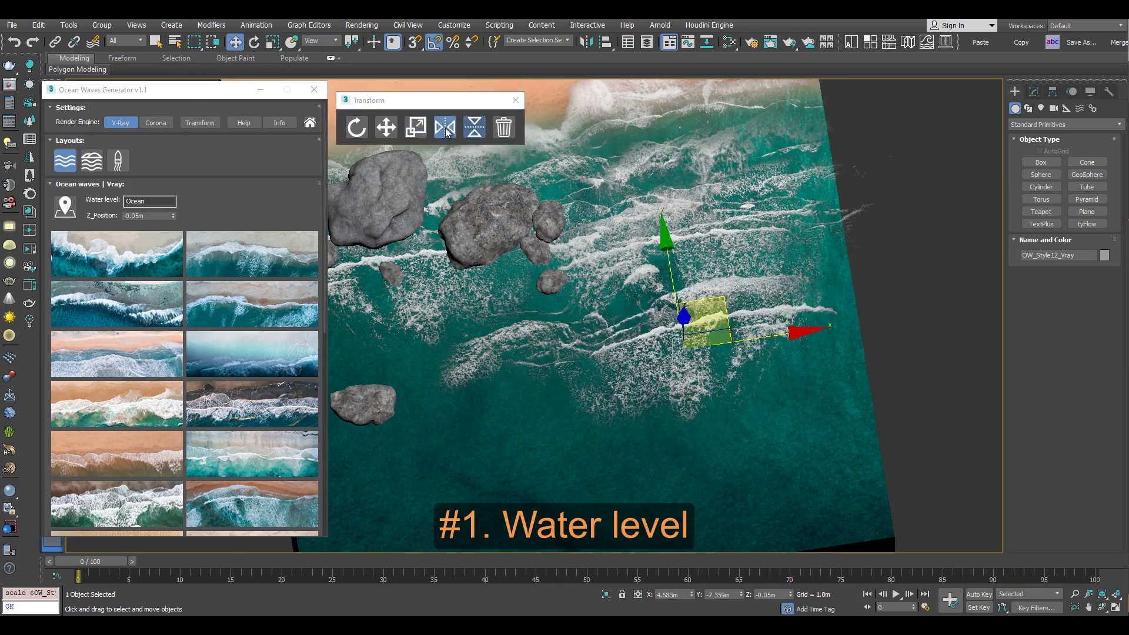
{"action": "left_click", "coordinate": [445, 127]}
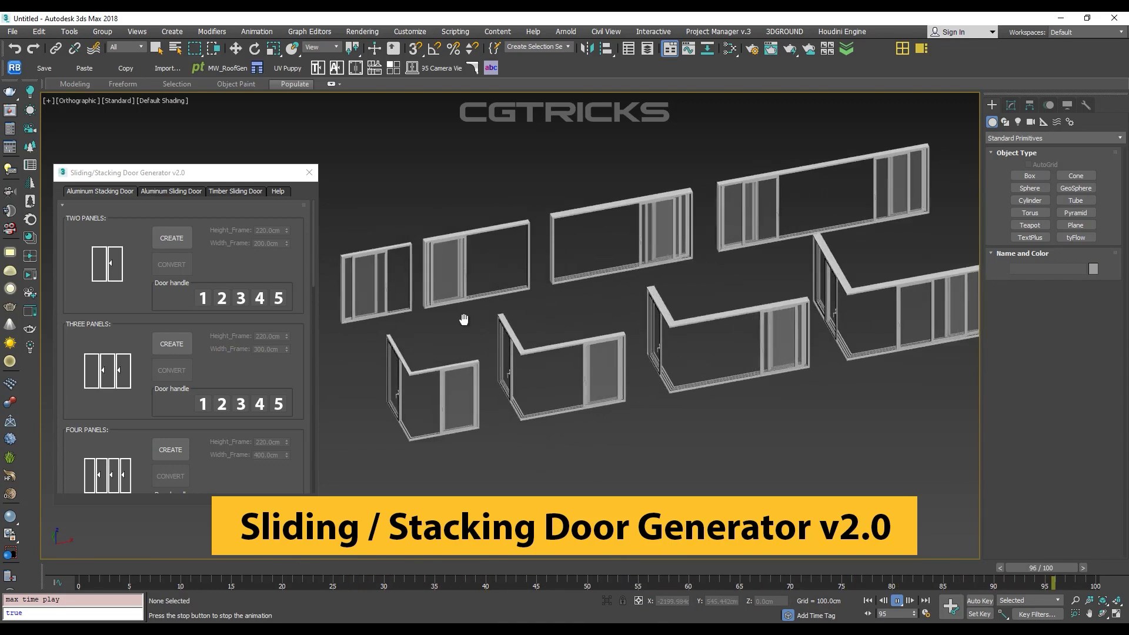
- Set V-Ray as the scene renderer, update the door generator, and open Units Setup
{"action": "middle_click_drag", "start_coordinate": [464, 319], "coordinate": [515, 320]}
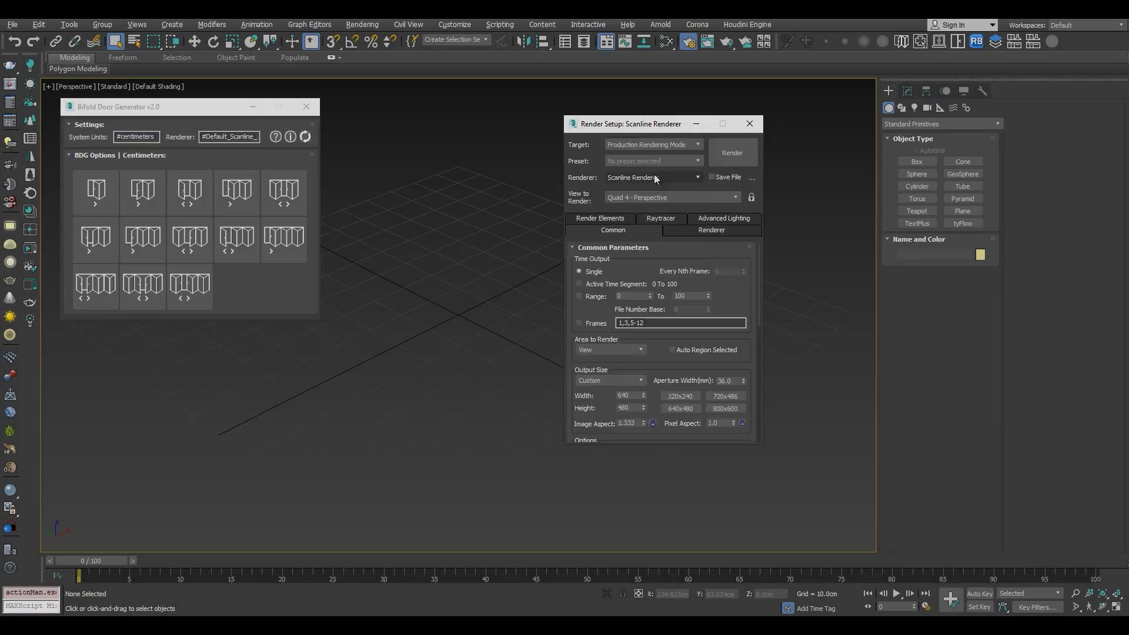
{"action": "left_click", "coordinate": [633, 180]}
{"action": "left_click", "coordinate": [623, 228]}
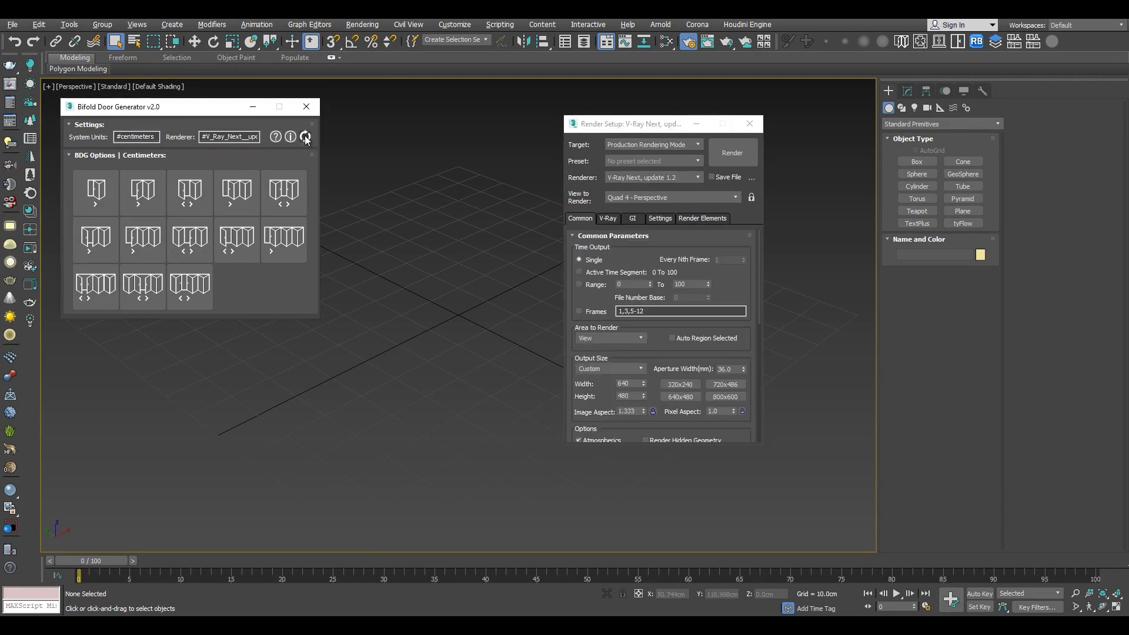
{"action": "left_click", "coordinate": [754, 121]}
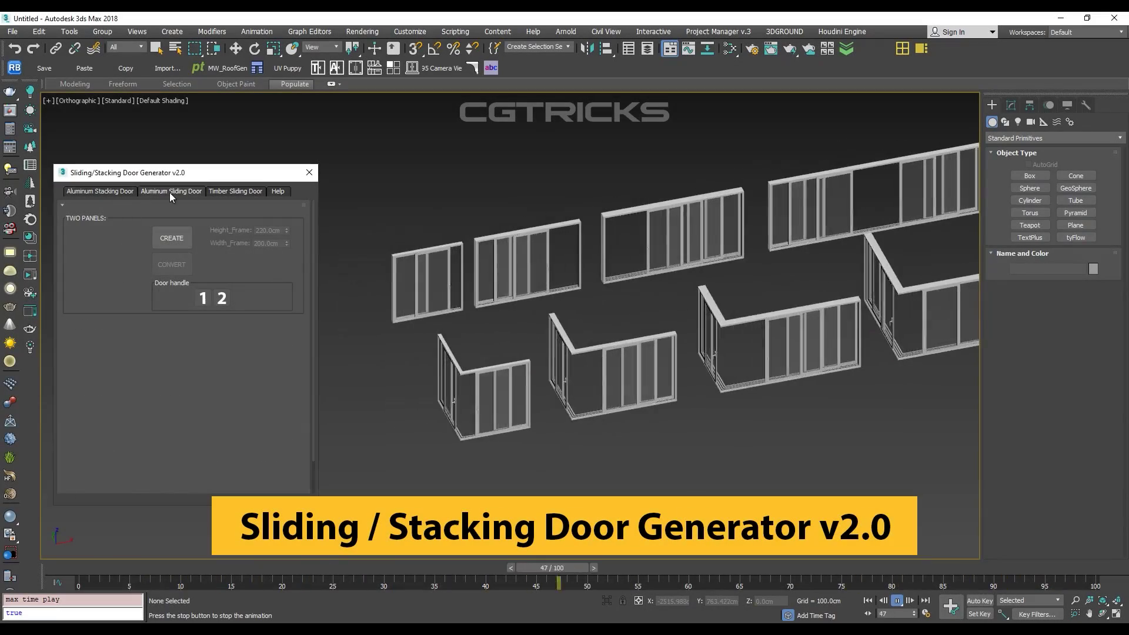
{"action": "scroll", "coordinate": [259, 345], "scroll_direction": "down", "scroll_amount": 10}
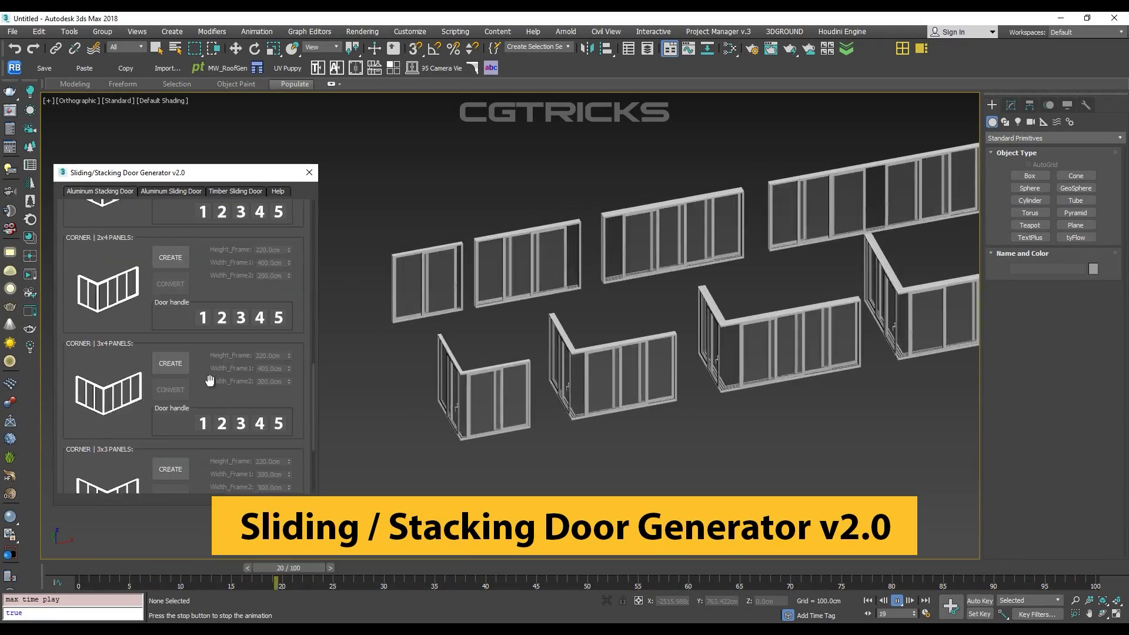
{"action": "scroll", "coordinate": [210, 380], "scroll_direction": "up", "scroll_amount": 10}
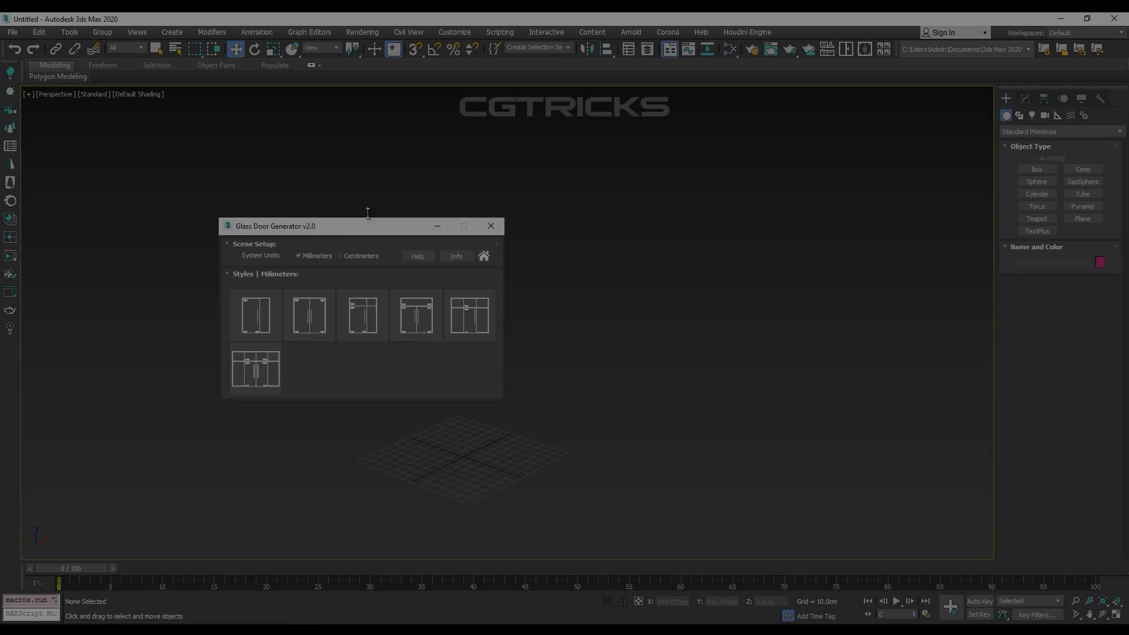
{"action": "left_click", "coordinate": [454, 32]}
{"action": "left_click", "coordinate": [509, 192]}
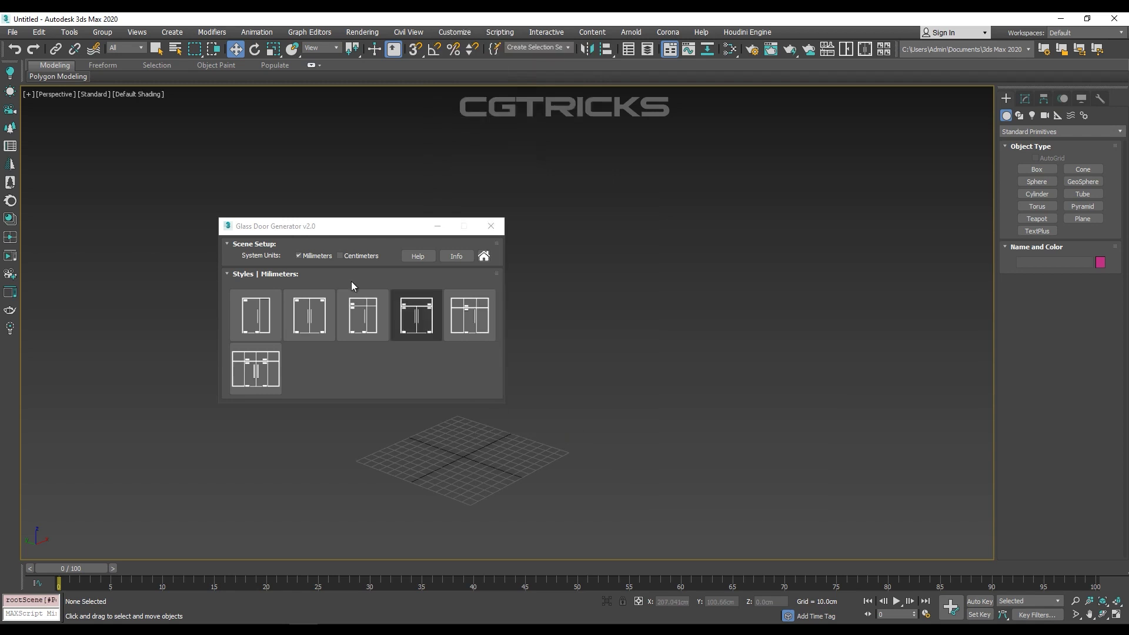
- Create a style-4 glass double door, try two handle styles and convert it
{"action": "left_click_drag", "start_coordinate": [386, 228], "coordinate": [243, 181]}
{"action": "left_click", "coordinate": [126, 278]}
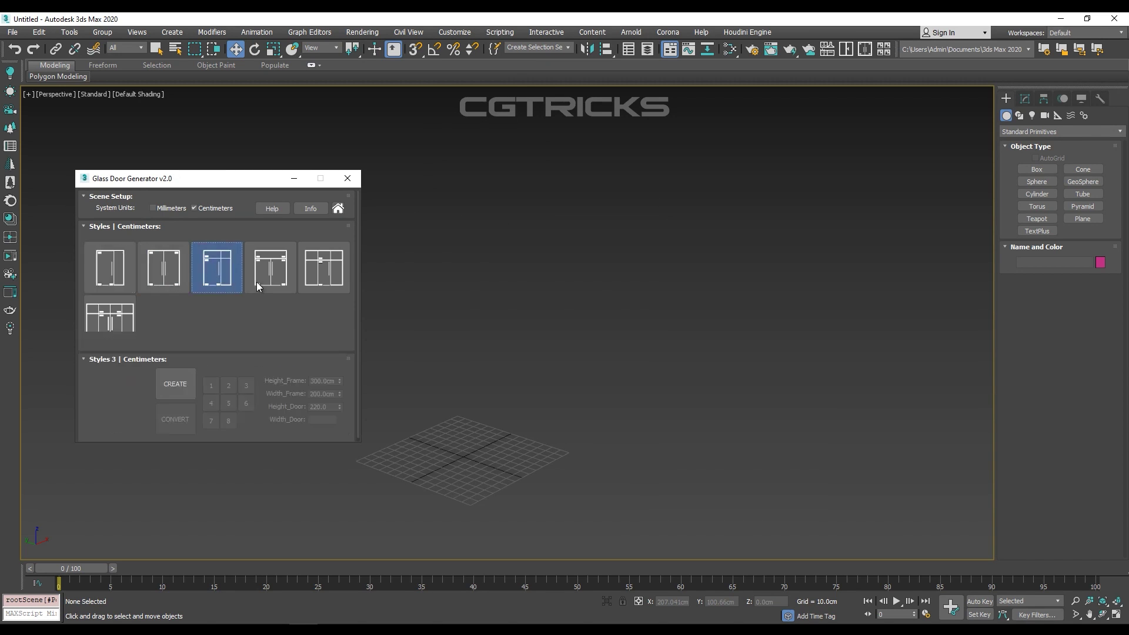
{"action": "left_click", "coordinate": [175, 384]}
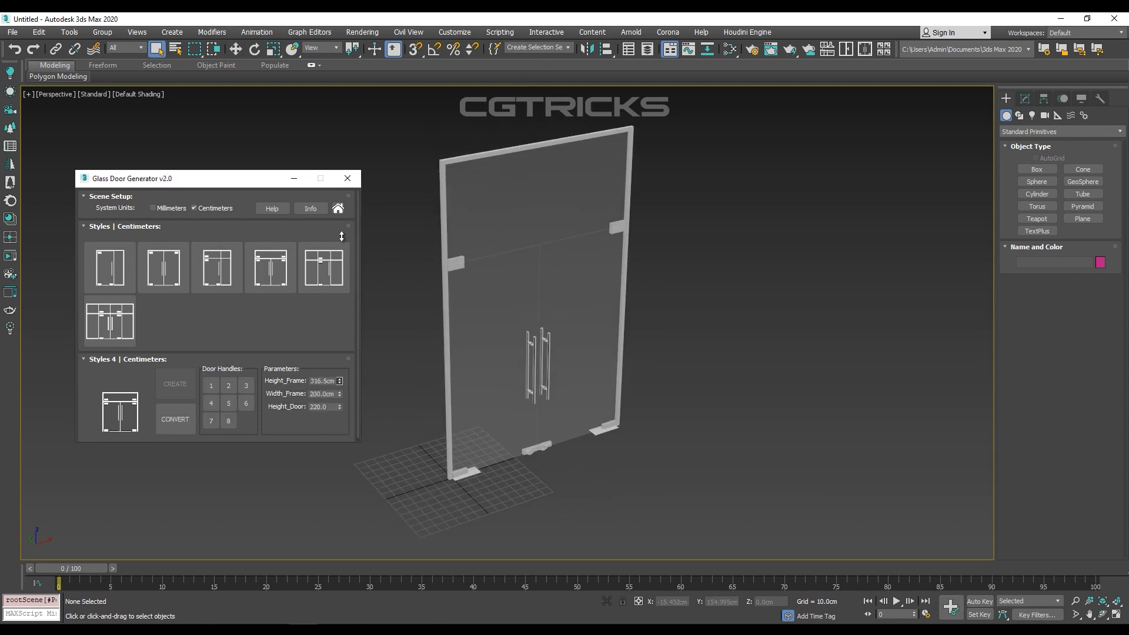
{"action": "left_click", "coordinate": [229, 385]}
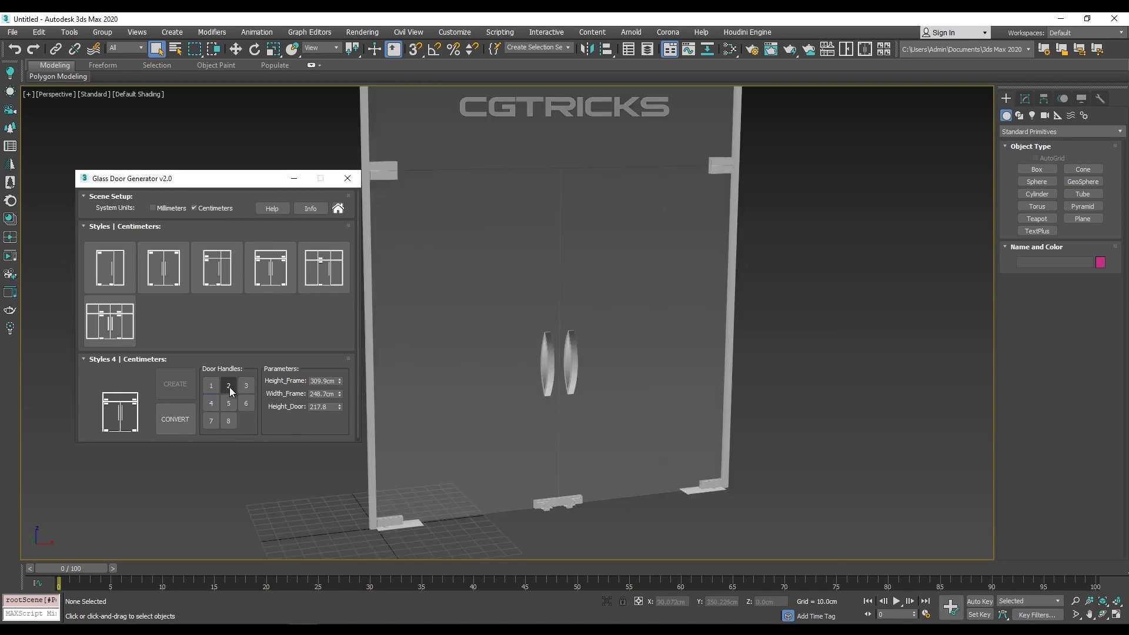
{"action": "left_click", "coordinate": [228, 402]}
{"action": "left_click", "coordinate": [175, 419]}
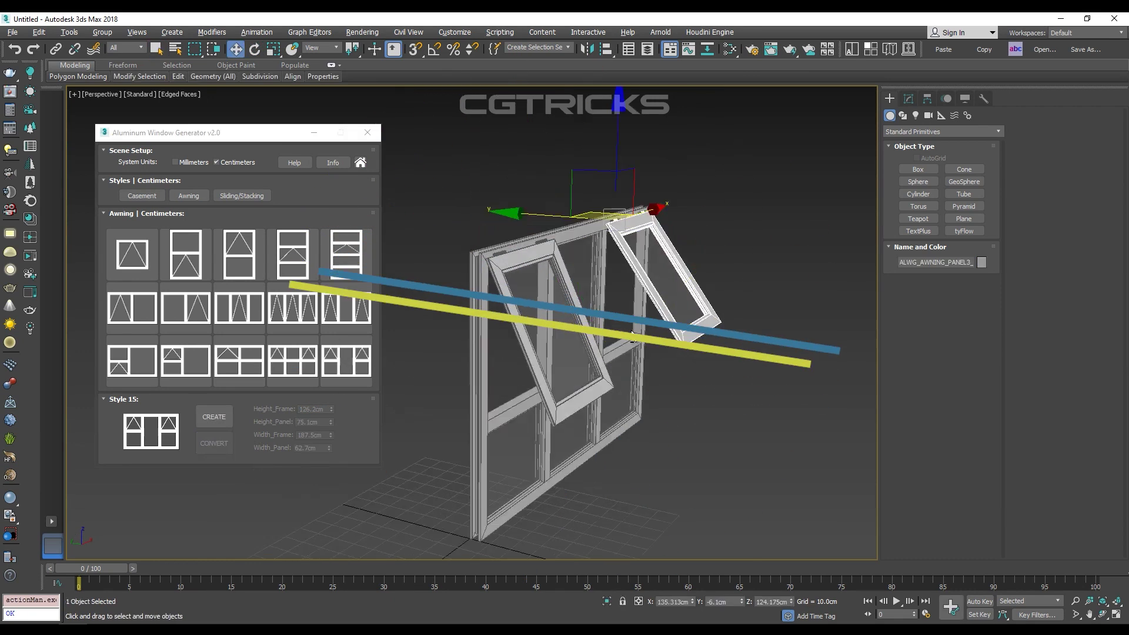
- Browse casement styles, create a Style 15 awning window and swing its sash open
{"action": "left_click", "coordinate": [305, 163]}
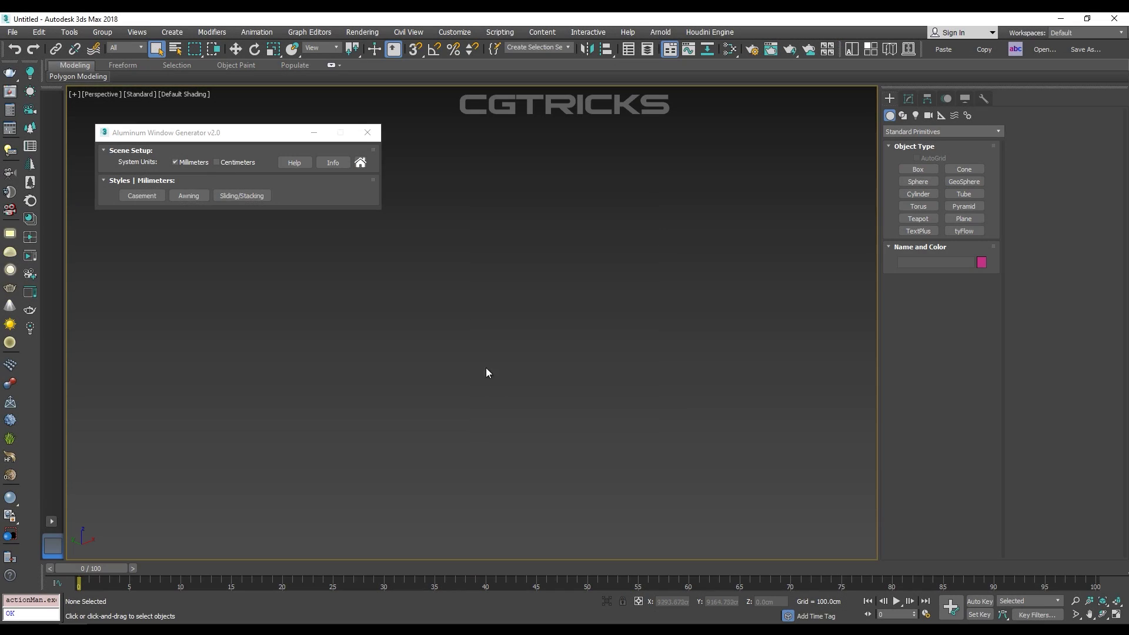
{"action": "left_click", "coordinate": [150, 194]}
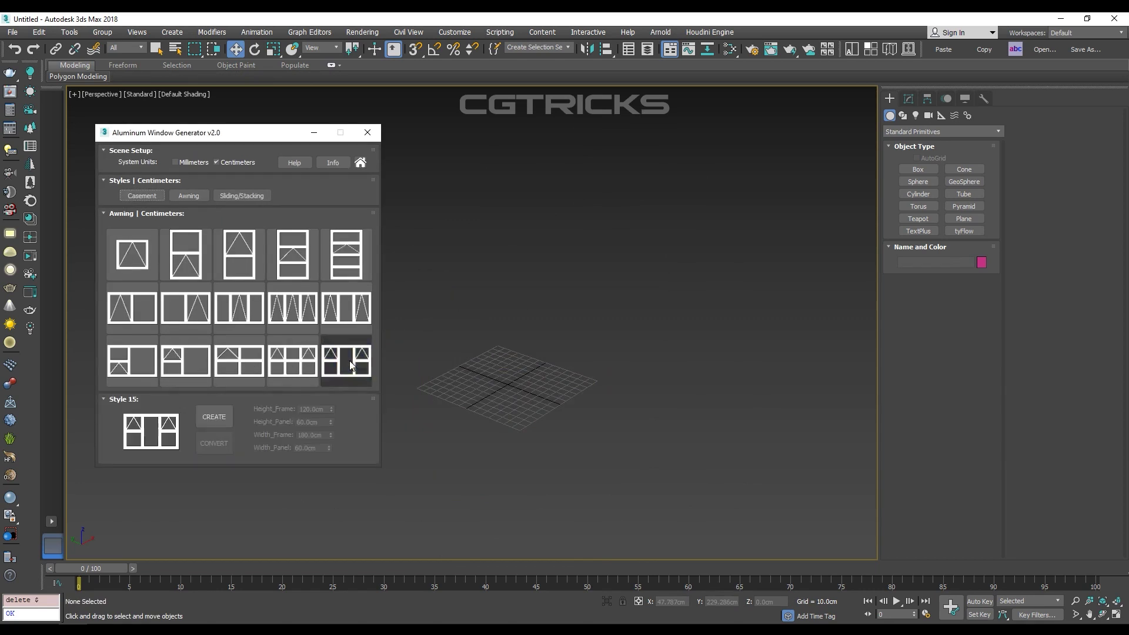
{"action": "left_click", "coordinate": [332, 351]}
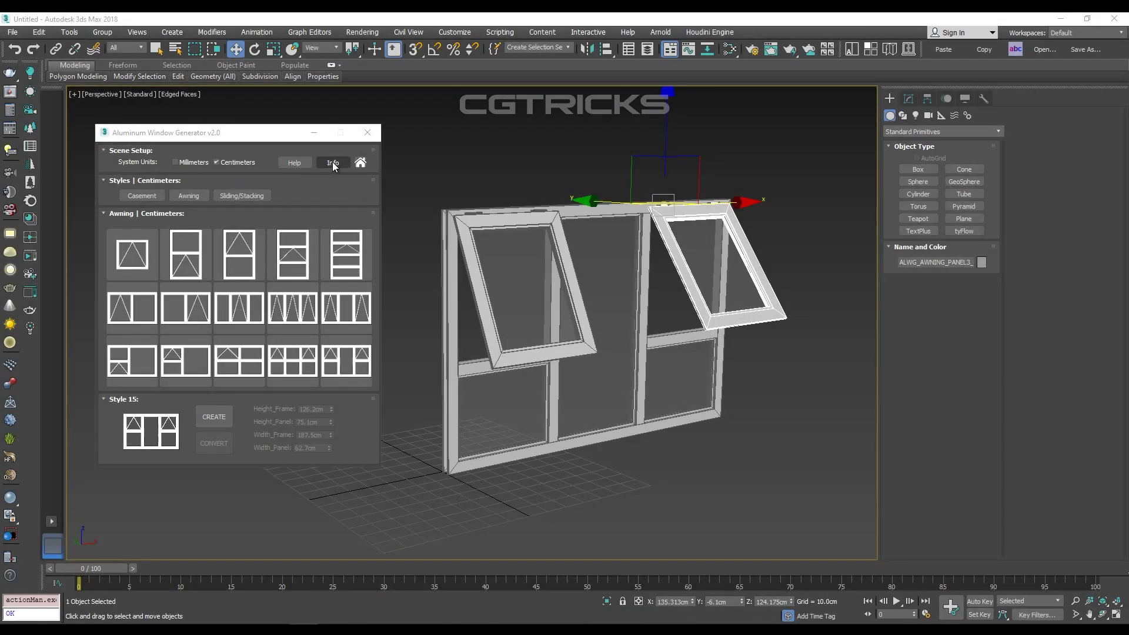
{"action": "left_click", "coordinate": [294, 162]}
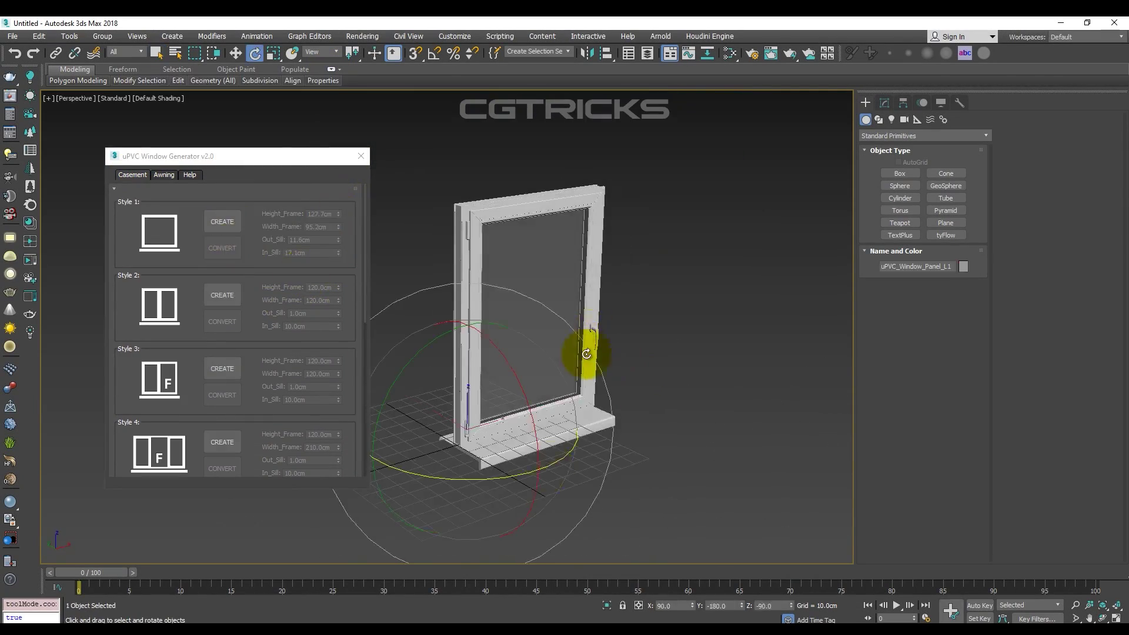
{"action": "left_click_drag", "start_coordinate": [585, 348], "coordinate": [675, 429]}
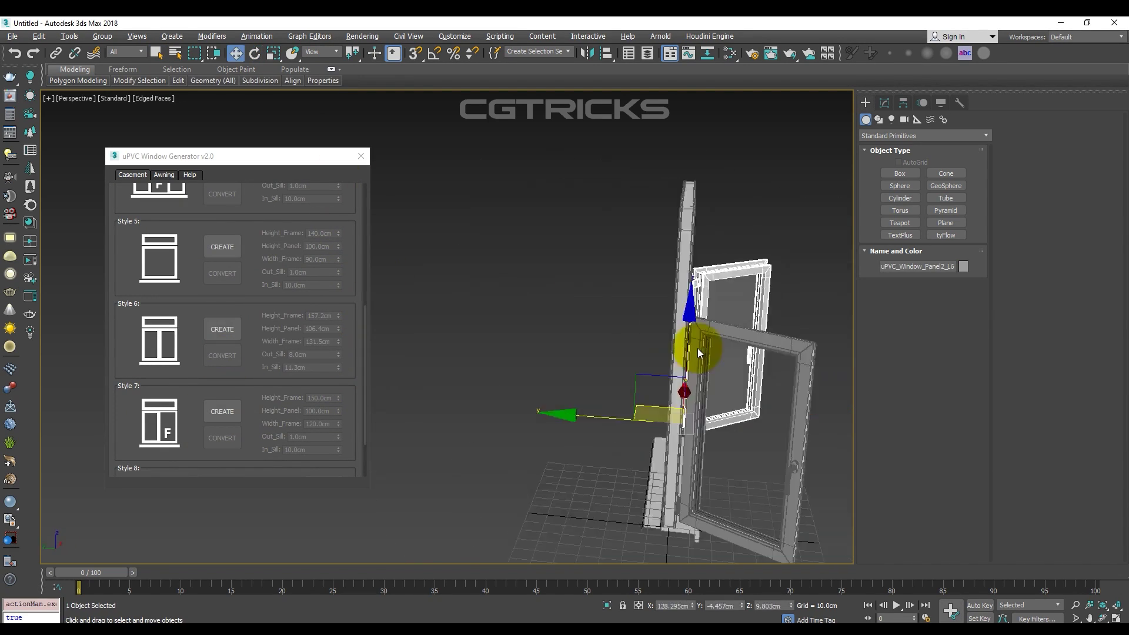
{"action": "left_click", "coordinate": [163, 175]}
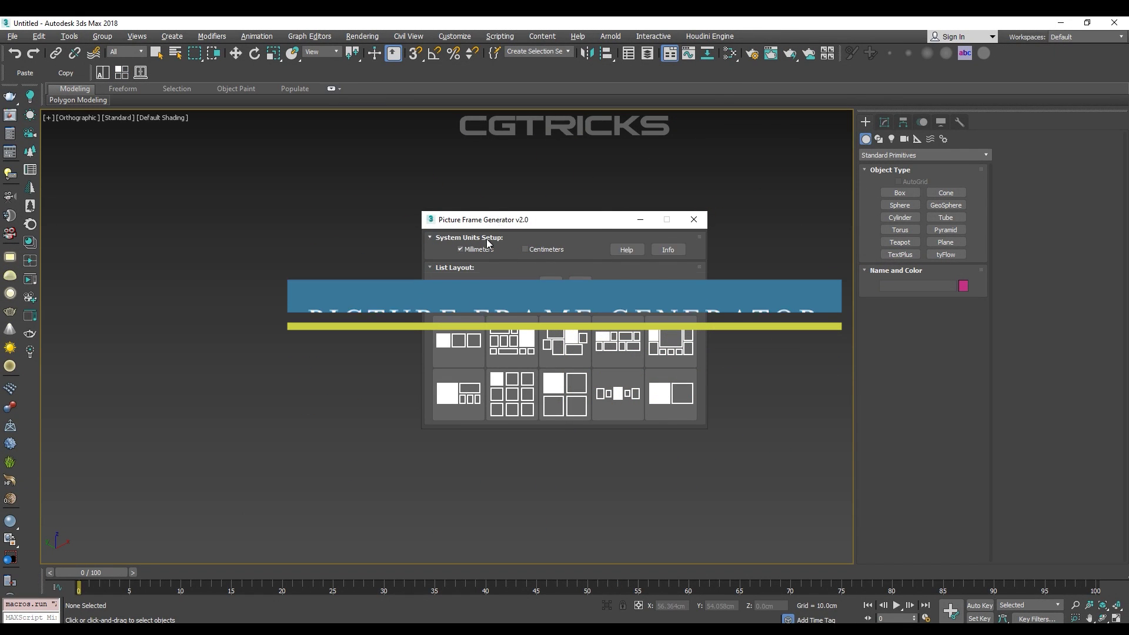
- Check the scene units, then generate a five-frame Layout19 picture wall
{"action": "left_click", "coordinate": [456, 36]}
{"action": "left_click", "coordinate": [530, 191]}
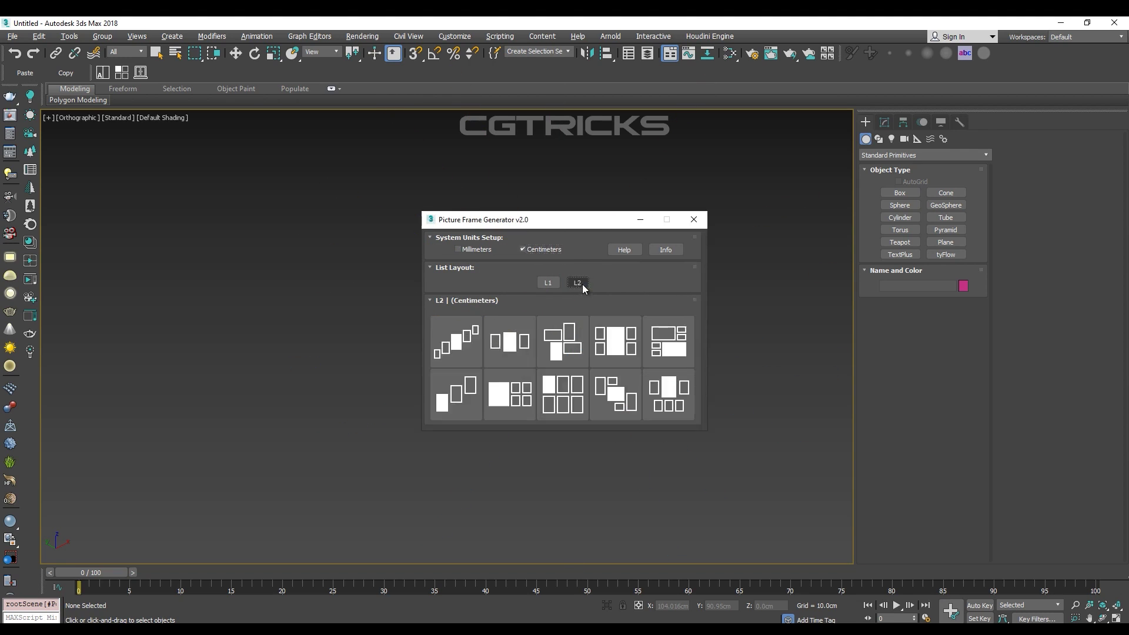
{"action": "left_click_drag", "start_coordinate": [586, 225], "coordinate": [194, 152]}
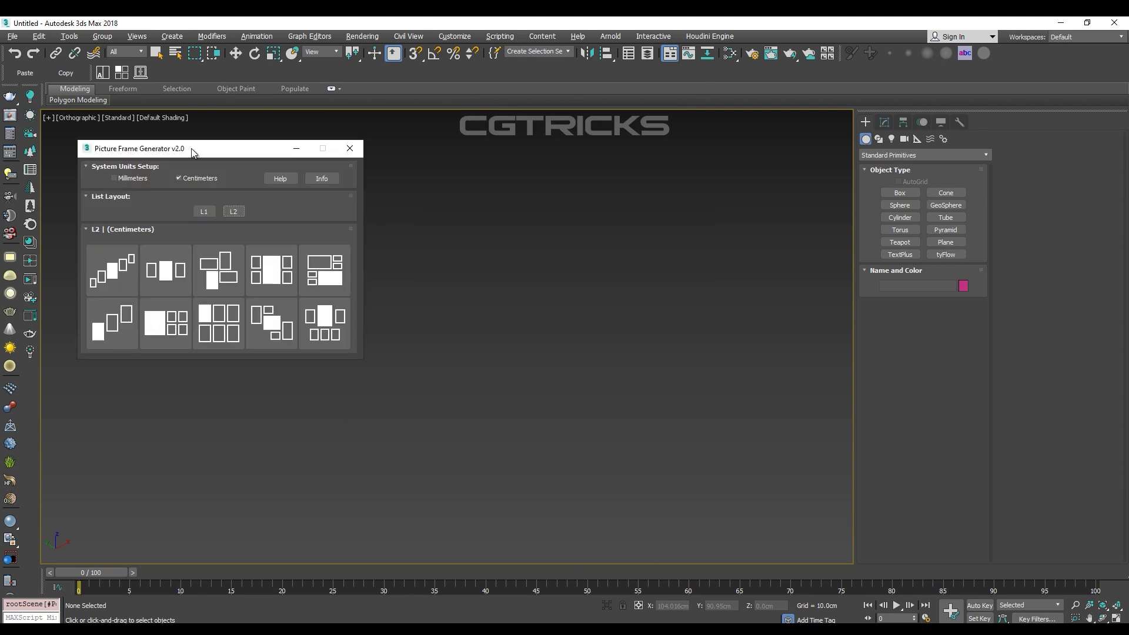
{"action": "left_click", "coordinate": [122, 278]}
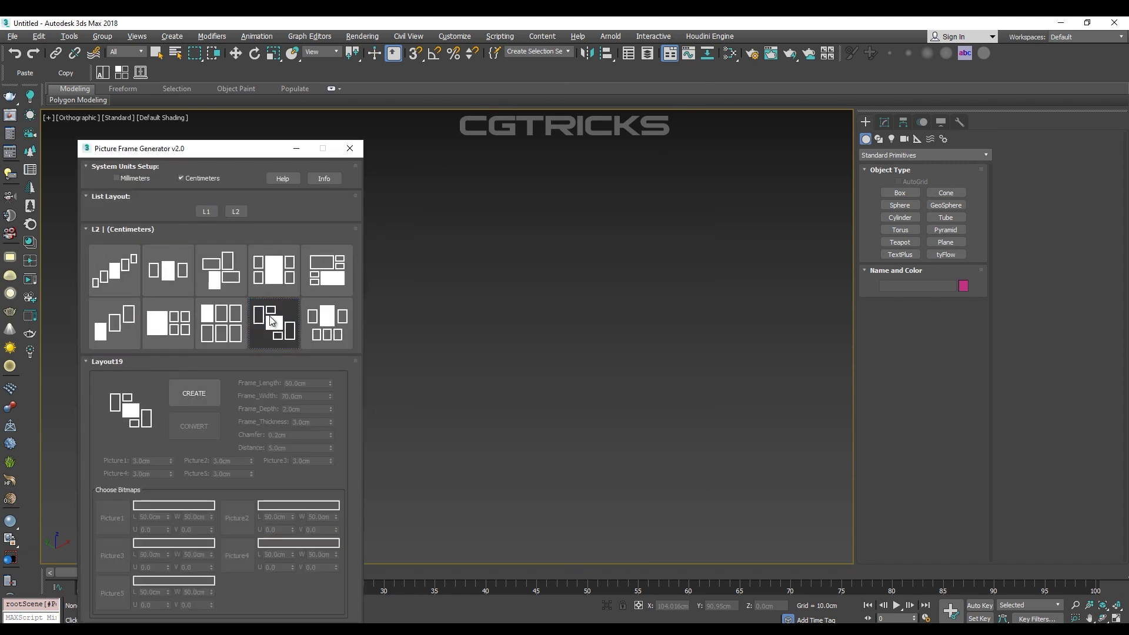
{"action": "left_click_drag", "start_coordinate": [239, 153], "coordinate": [230, 90]}
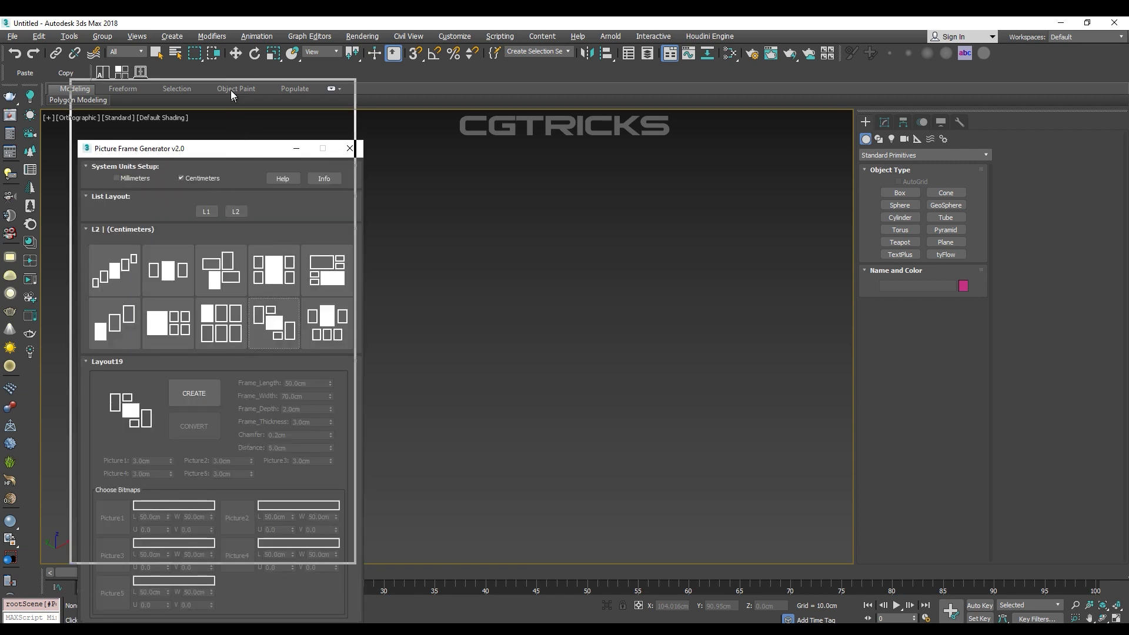
{"action": "left_click", "coordinate": [198, 328]}
- Shorten the frames, widen them to about 77 cm, deepen them and space them 4.6 cm apart
{"action": "middle_click_drag", "start_coordinate": [562, 203], "coordinate": [590, 285]}
{"action": "left_click_drag", "start_coordinate": [325, 254], "coordinate": [321, 321]}
{"action": "left_click_drag", "start_coordinate": [321, 332], "coordinate": [319, 284]}
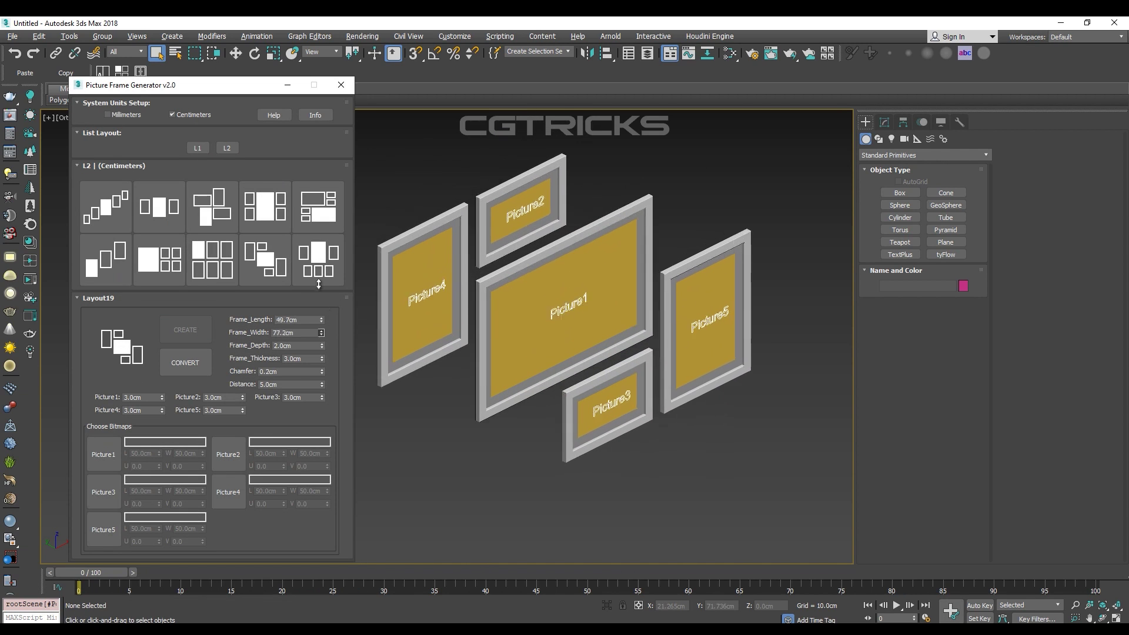
{"action": "left_click_drag", "start_coordinate": [322, 336], "coordinate": [330, 376]}
{"action": "middle_click_drag", "start_coordinate": [547, 329], "coordinate": [582, 329], "text": "alt"}
{"action": "left_click", "coordinate": [161, 398]}
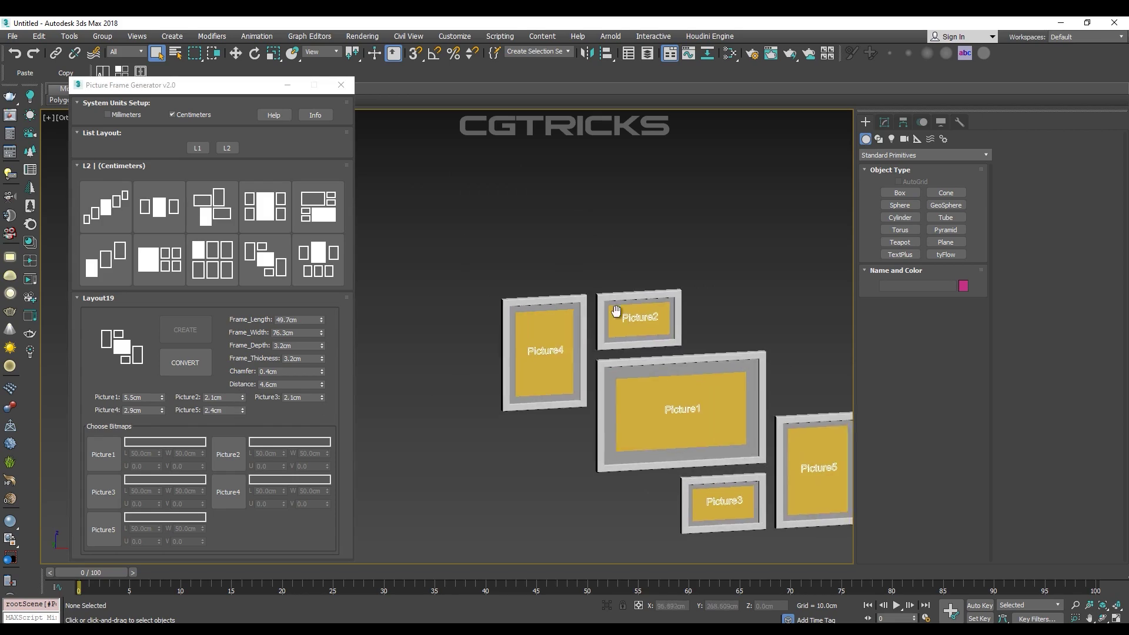
{"action": "middle_click_drag", "start_coordinate": [615, 310], "coordinate": [614, 320]}
- Assign images to Picture1 through Picture5
{"action": "left_click", "coordinate": [103, 454]}
{"action": "left_click", "coordinate": [228, 454]}
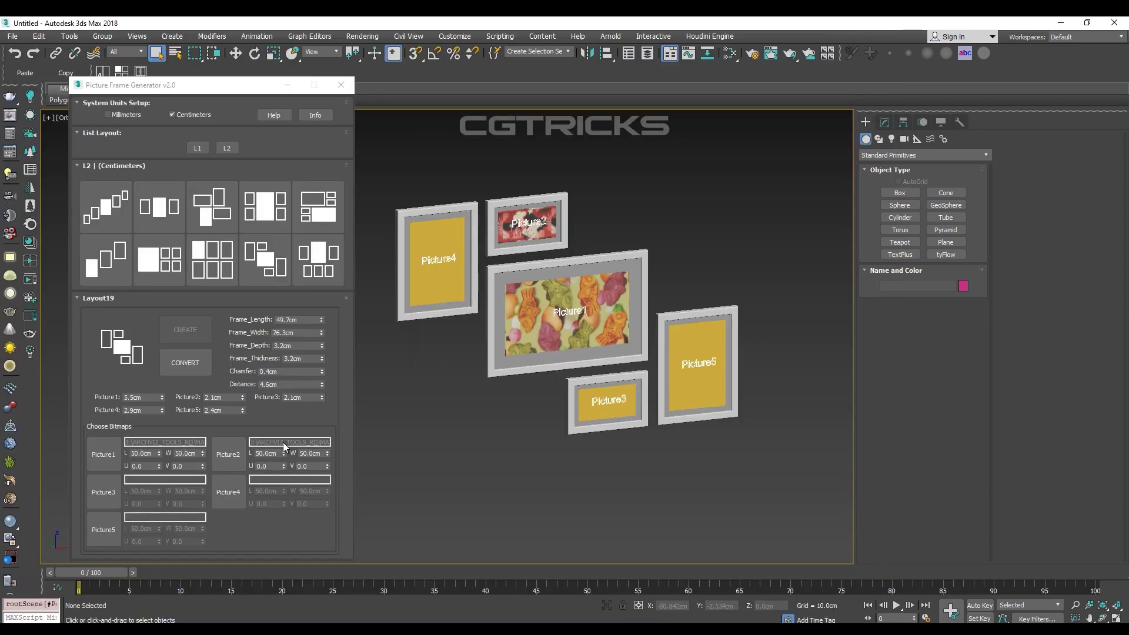
{"action": "left_click", "coordinate": [103, 491]}
{"action": "left_click", "coordinate": [228, 492]}
{"action": "left_click", "coordinate": [103, 529]}
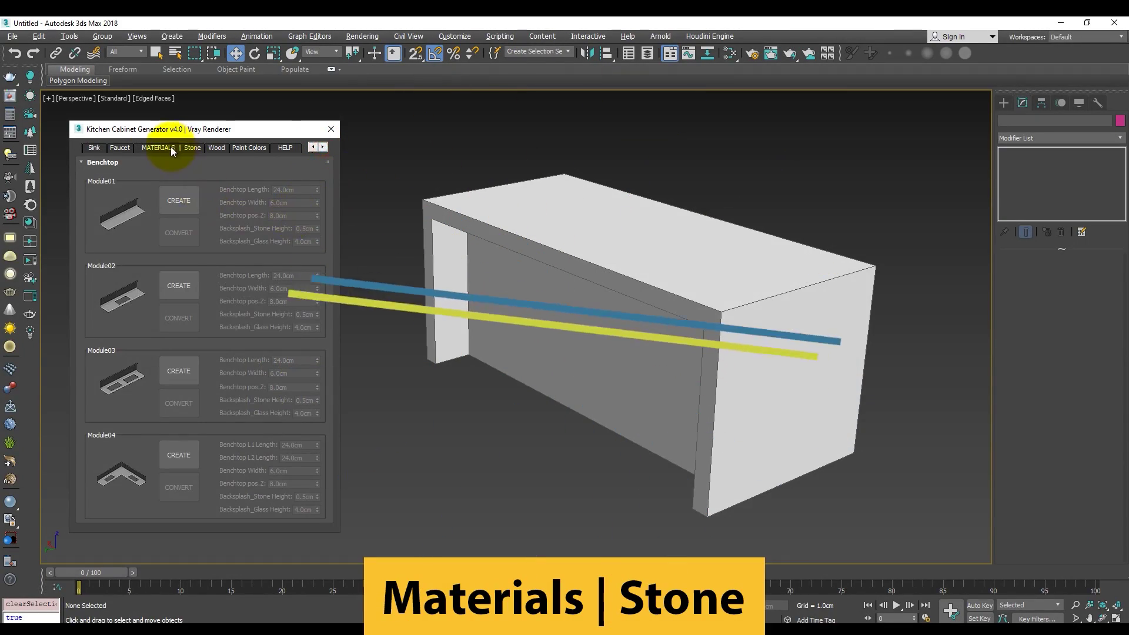
- Try several stone finishes on the cabinet, from marble and veined stone to black marble
{"action": "left_click", "coordinate": [170, 147]}
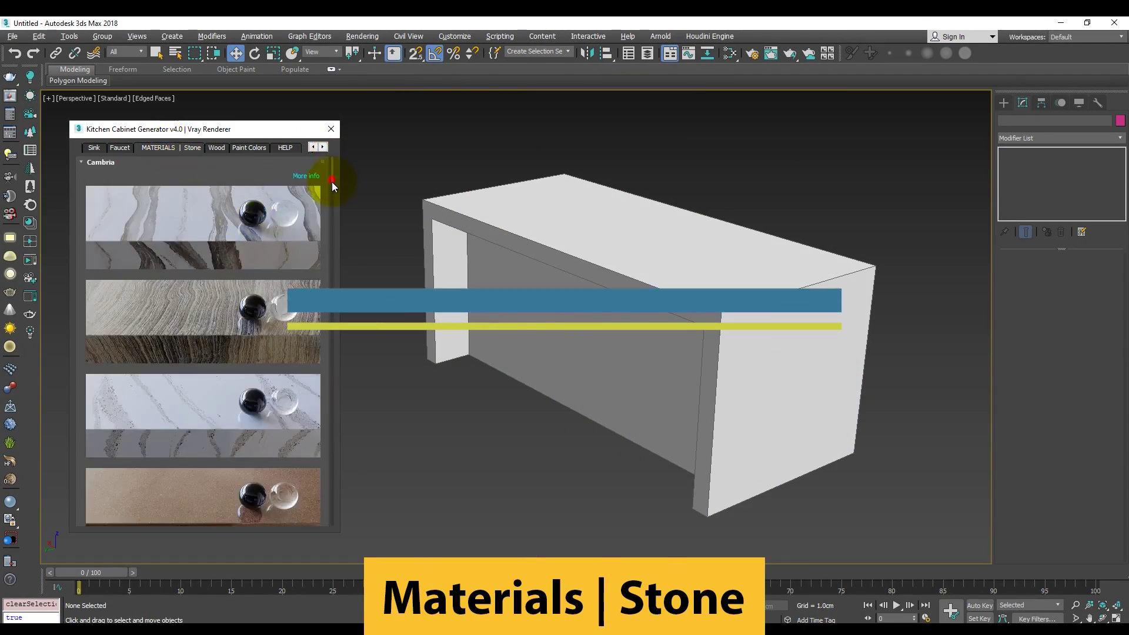
{"action": "left_click_drag", "start_coordinate": [332, 182], "coordinate": [329, 452]}
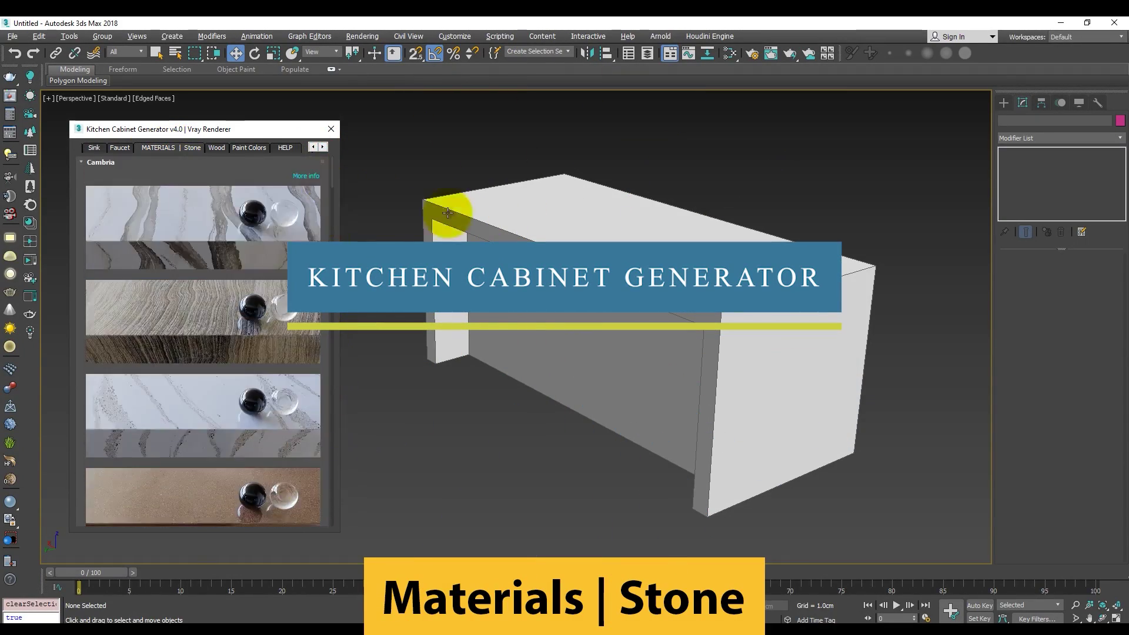
{"action": "left_click", "coordinate": [660, 347]}
{"action": "left_click", "coordinate": [224, 329]}
{"action": "left_click", "coordinate": [218, 393]}
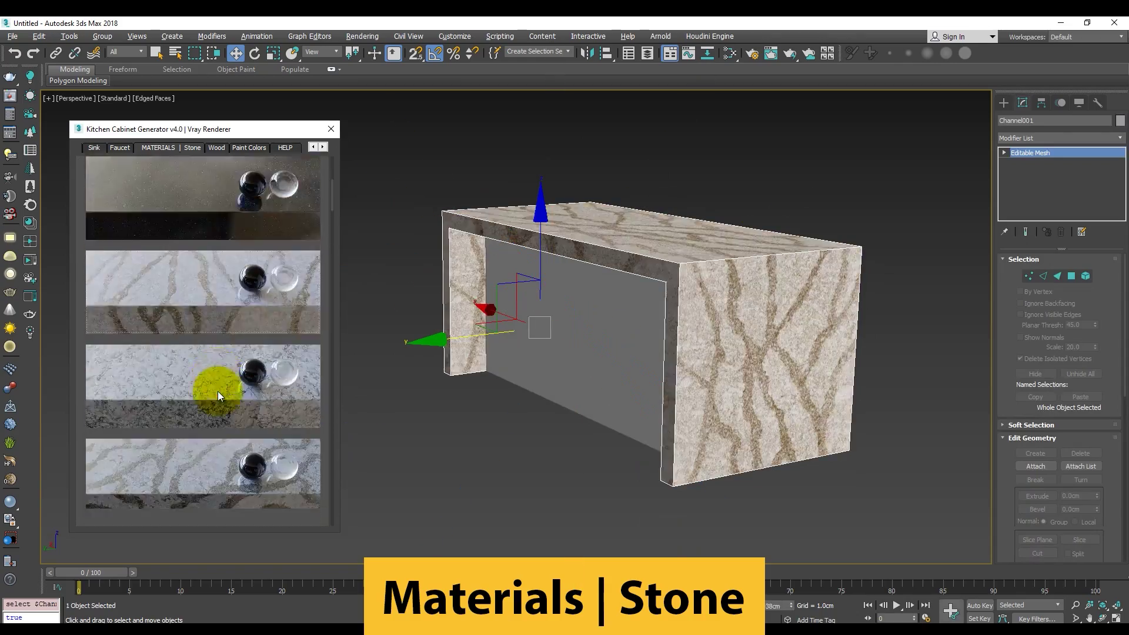
{"action": "left_click", "coordinate": [217, 354]}
{"action": "left_click", "coordinate": [209, 432]}
{"action": "left_click", "coordinate": [210, 401]}
{"action": "left_click", "coordinate": [214, 457]}
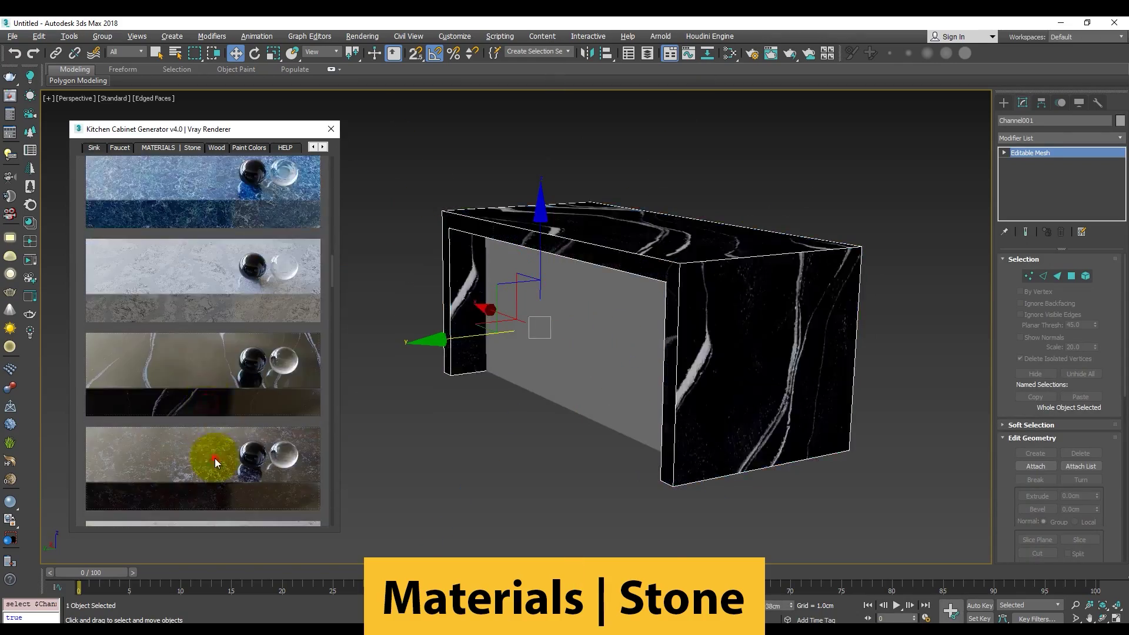
- Try veined white marble, speckled granite and dark granite, ending on a lighter stone
{"action": "left_click", "coordinate": [215, 379]}
{"action": "left_click", "coordinate": [295, 318]}
{"action": "left_click", "coordinate": [331, 324]}
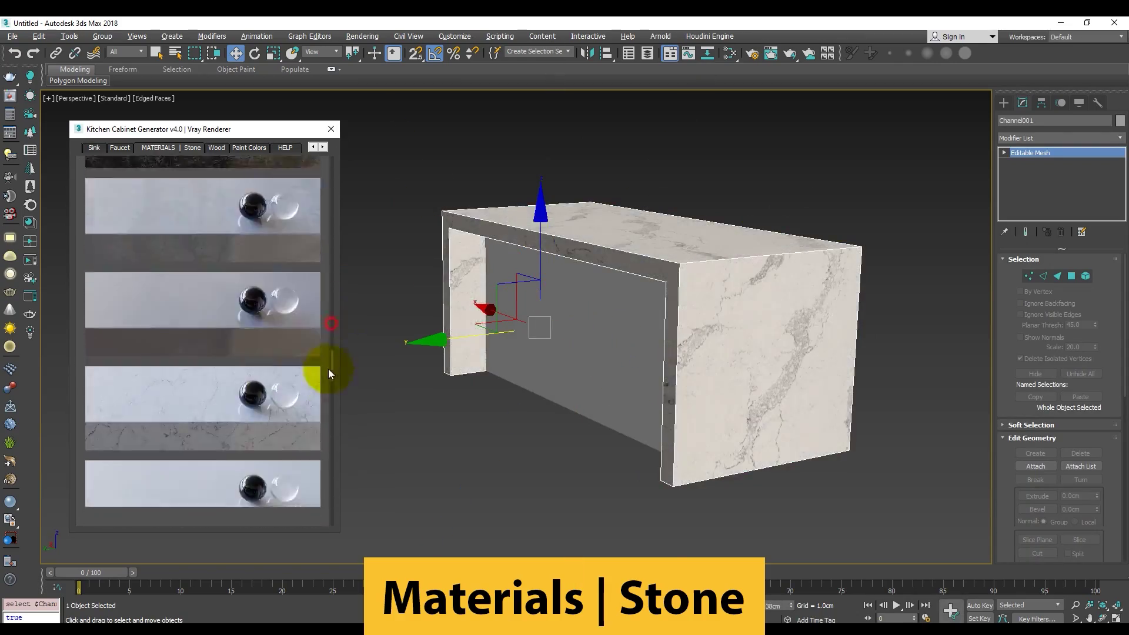
{"action": "left_click", "coordinate": [222, 240]}
{"action": "left_click", "coordinate": [253, 327]}
{"action": "left_click", "coordinate": [313, 409]}
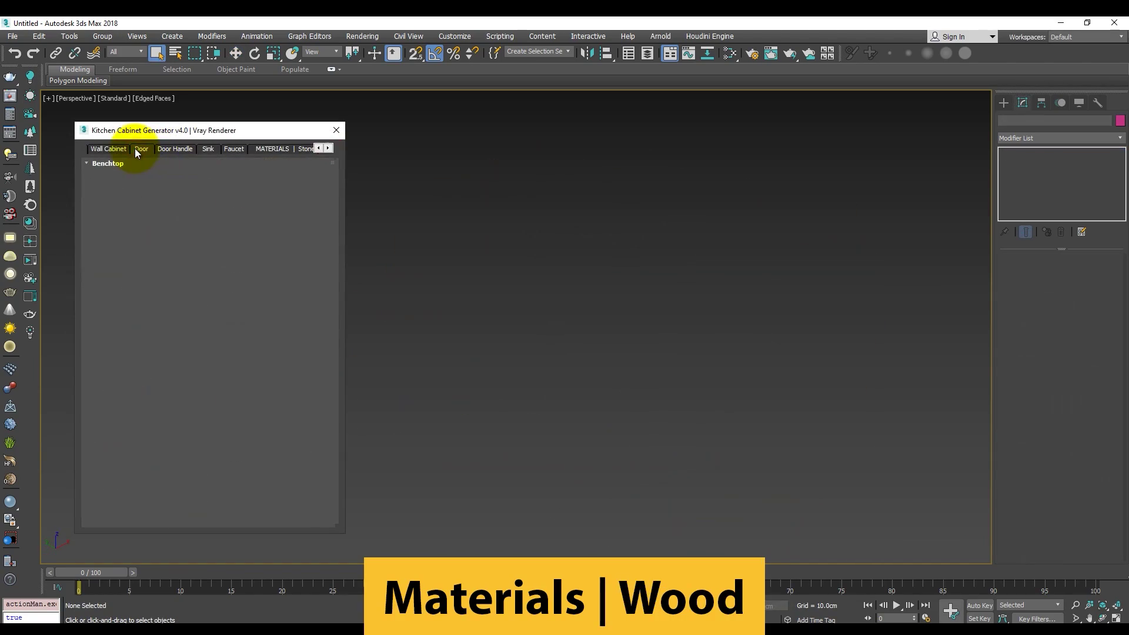
{"action": "left_click", "coordinate": [142, 148]}
- Create a Style01 classic cabinet door and adjust its size and frame thickness
{"action": "scroll", "coordinate": [332, 282], "scroll_direction": "down", "scroll_amount": 5}
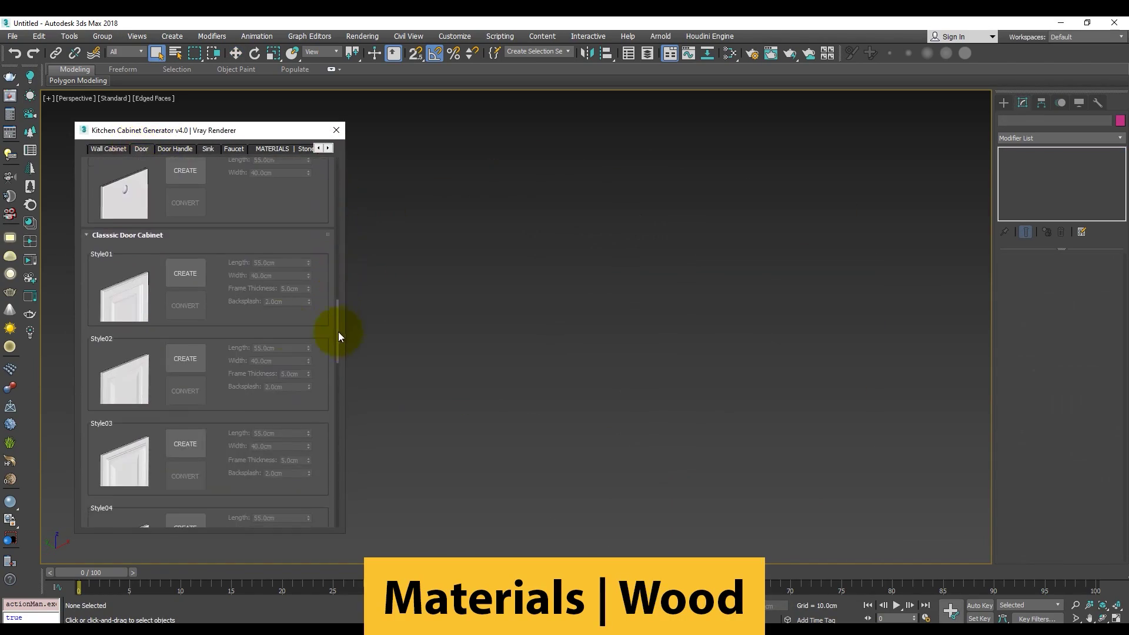
{"action": "left_click", "coordinate": [185, 274]}
{"action": "left_click_drag", "start_coordinate": [308, 263], "coordinate": [308, 251]}
{"action": "left_click_drag", "start_coordinate": [308, 301], "coordinate": [302, 298]}
{"action": "left_click", "coordinate": [537, 255]}
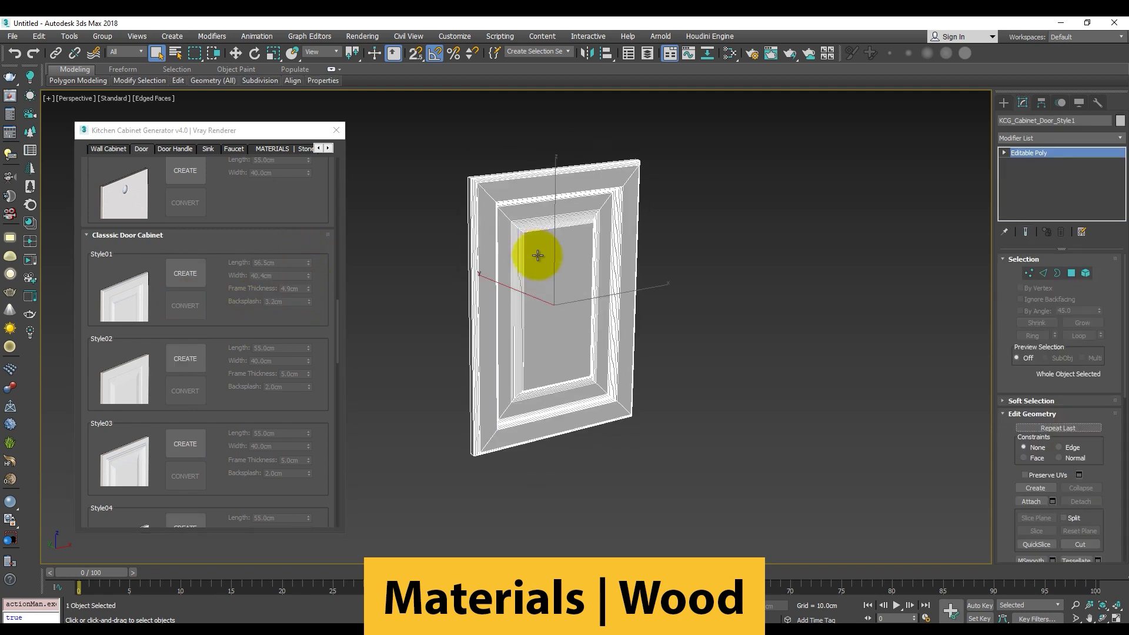
- Give the door a walnut finish, then honey oak, with wireframe edges hidden
{"action": "left_click", "coordinate": [327, 149]}
{"action": "left_click", "coordinate": [220, 148]}
{"action": "mouse_move", "coordinate": [338, 194]}
{"action": "left_mouse_down"}
{"action": "mouse_move", "coordinate": [337, 439]}
{"action": "mouse_move", "coordinate": [347, 174]}
{"action": "left_mouse_up"}
{"action": "key", "text": "F4"}
{"action": "scroll", "coordinate": [519, 300], "scroll_direction": "up", "scroll_amount": 5}
{"action": "left_click", "coordinate": [273, 310]}
{"action": "scroll", "coordinate": [273, 309], "scroll_direction": "down", "scroll_amount": 2}
{"action": "left_click", "coordinate": [270, 345]}
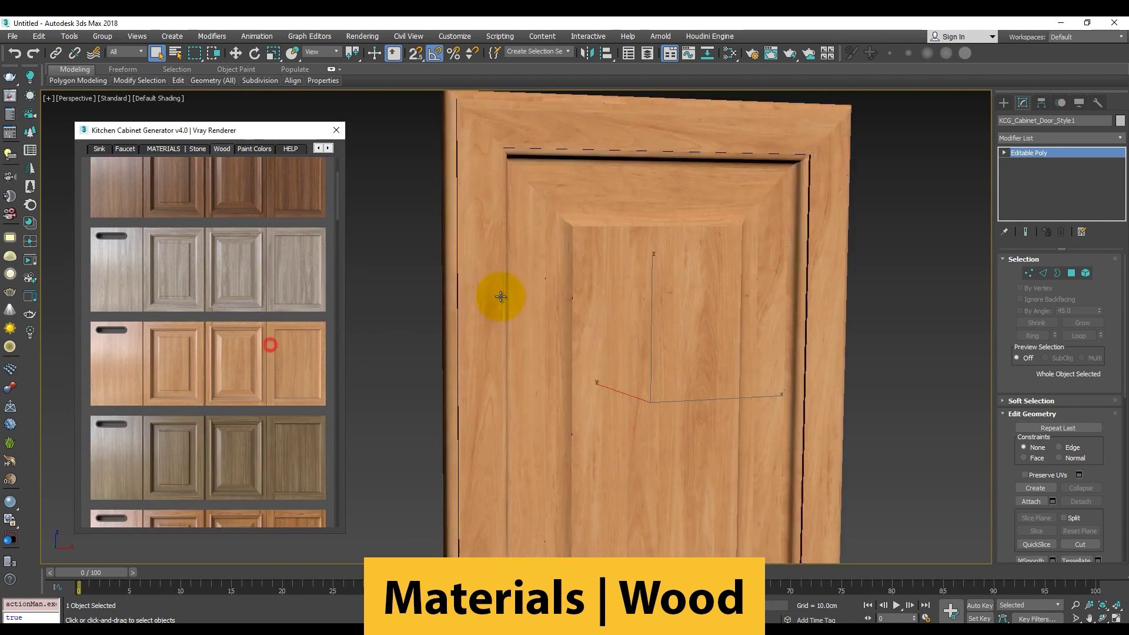
{"action": "middle_click_drag", "start_coordinate": [501, 294], "coordinate": [522, 415], "text": "alt"}
- Try grey-brown oak and several lighter oak finishes on the door
{"action": "scroll", "coordinate": [265, 364], "scroll_direction": "down", "scroll_amount": 2}
{"action": "left_click", "coordinate": [250, 376]}
{"action": "scroll", "coordinate": [270, 406], "scroll_direction": "down", "scroll_amount": 2}
{"action": "left_click", "coordinate": [266, 403]}
{"action": "scroll", "coordinate": [277, 366], "scroll_direction": "down", "scroll_amount": 2}
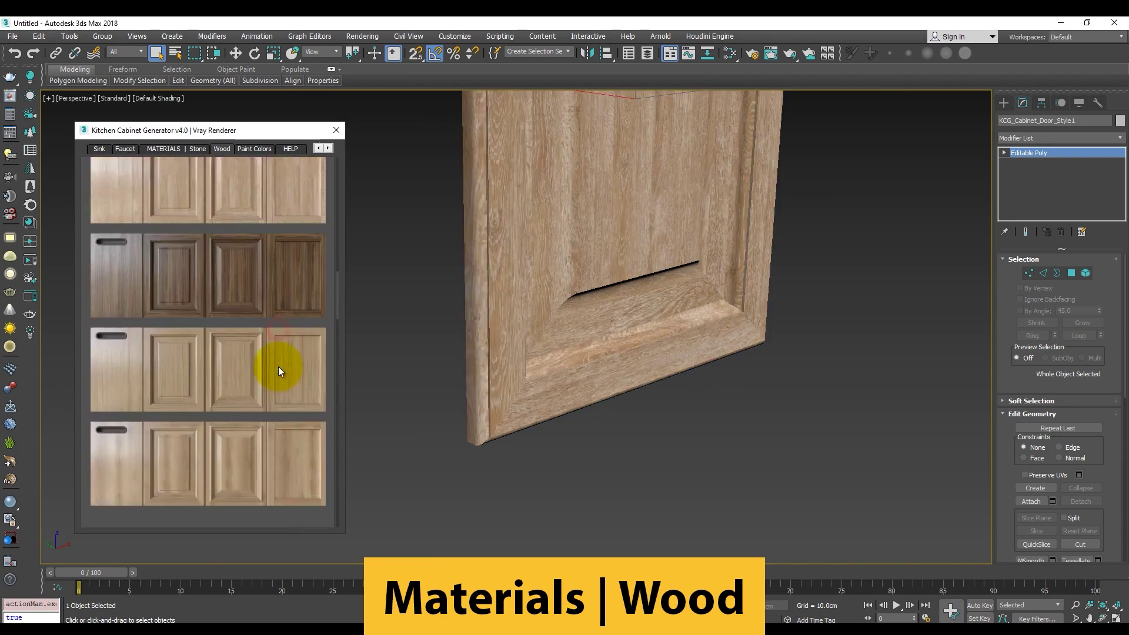
{"action": "left_click", "coordinate": [280, 320]}
{"action": "middle_click_drag", "start_coordinate": [361, 325], "coordinate": [459, 360], "text": "alt"}
{"action": "left_click", "coordinate": [251, 314]}
{"action": "scroll", "coordinate": [272, 380], "scroll_direction": "down", "scroll_amount": 2}
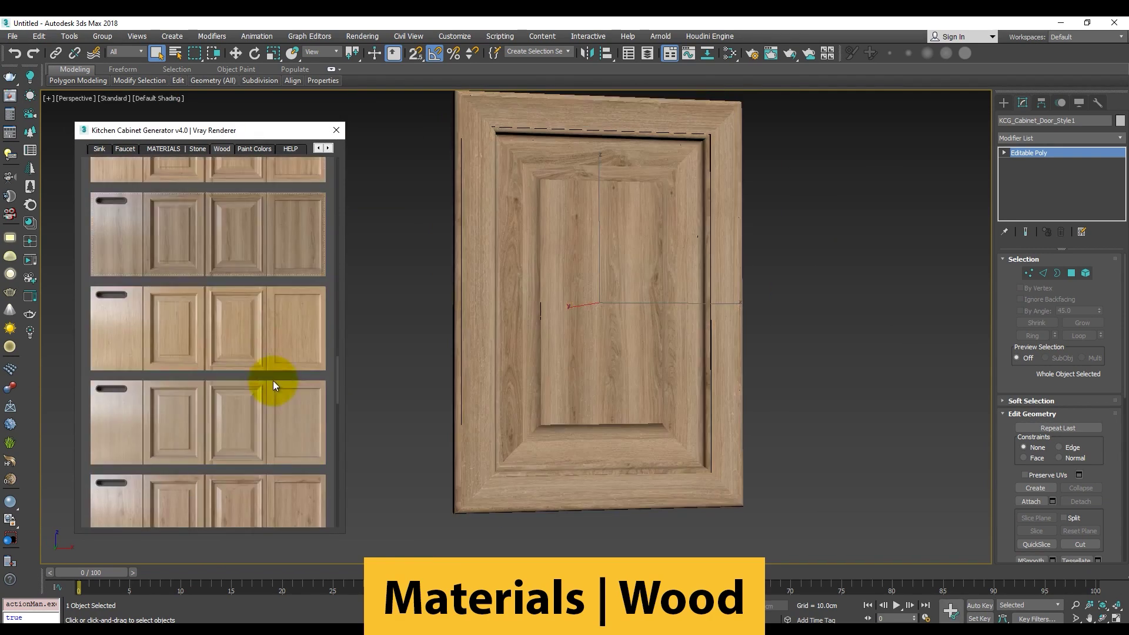
{"action": "left_click", "coordinate": [261, 375]}
{"action": "scroll", "coordinate": [261, 375], "scroll_direction": "down", "scroll_amount": 2}
{"action": "left_click", "coordinate": [263, 311]}
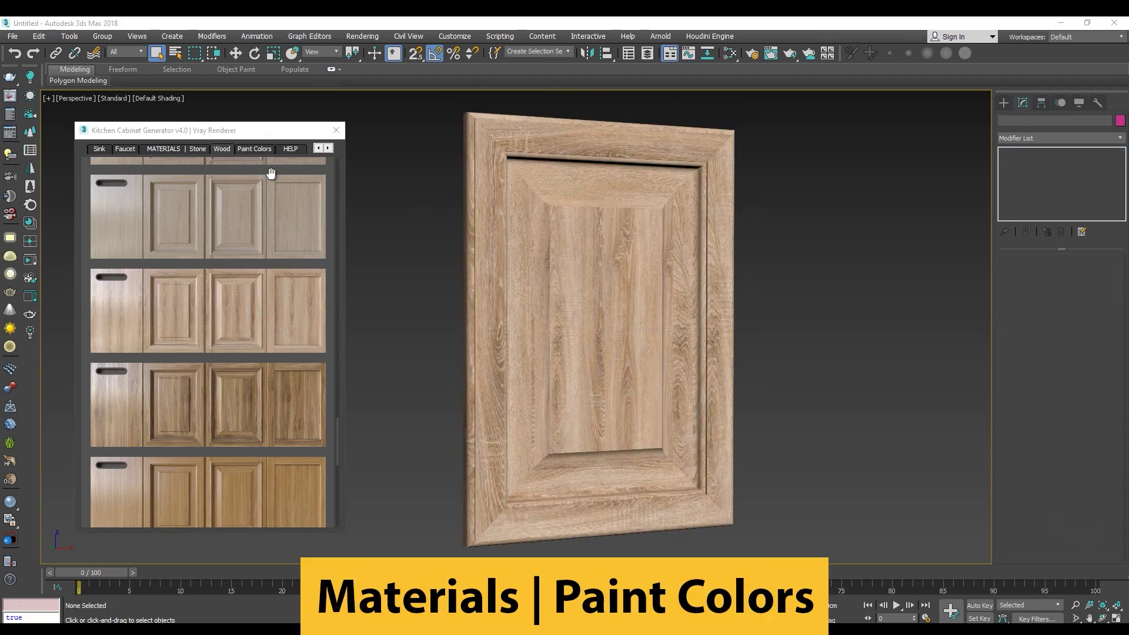
- Paint the door in turn light, grey, teal, navy, olive, blue, lavender, pink and teal
{"action": "left_click", "coordinate": [254, 148]}
{"action": "left_click", "coordinate": [201, 250]}
{"action": "left_click", "coordinate": [212, 255]}
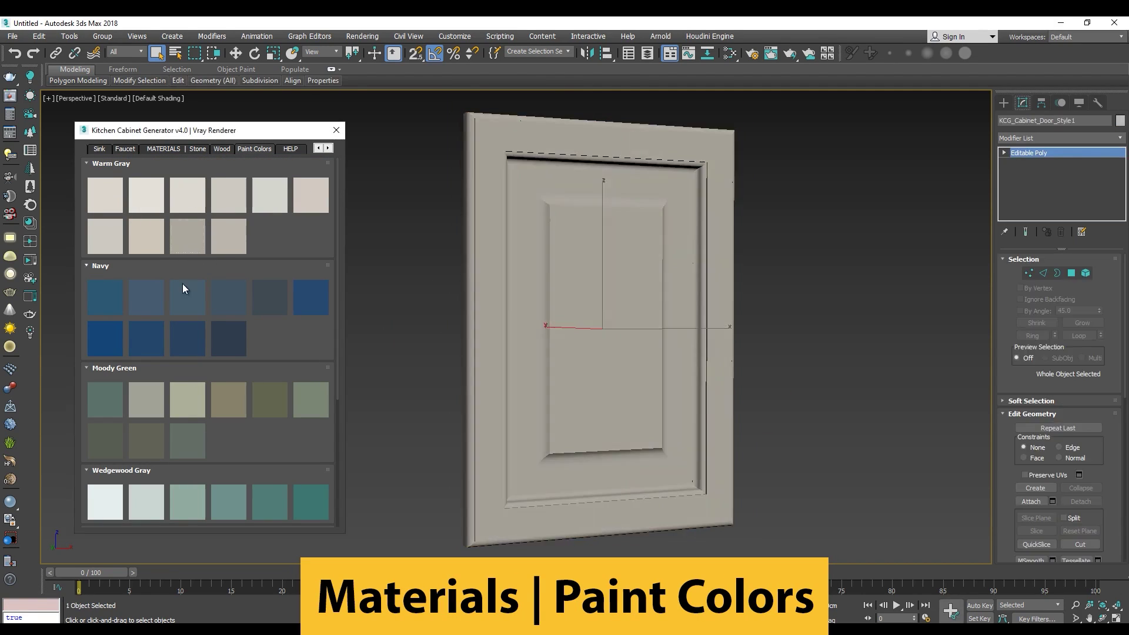
{"action": "left_click", "coordinate": [183, 289]}
{"action": "left_click", "coordinate": [227, 336]}
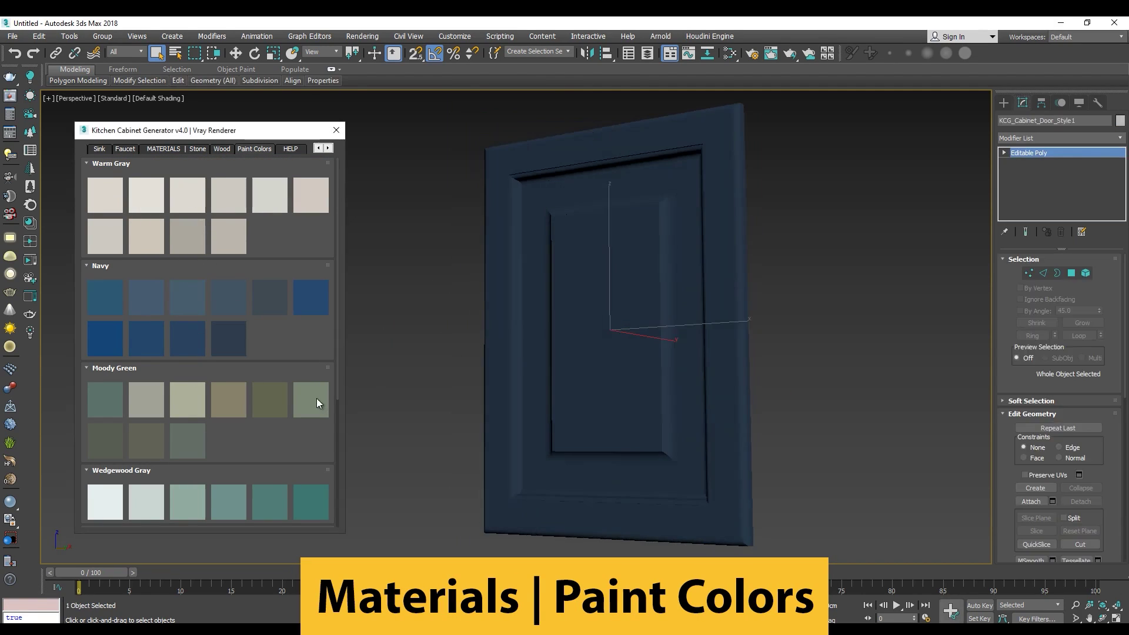
{"action": "left_click", "coordinate": [269, 389]}
{"action": "scroll", "coordinate": [268, 385], "scroll_direction": "down", "scroll_amount": 1}
{"action": "left_click", "coordinate": [270, 447]}
{"action": "scroll", "coordinate": [270, 447], "scroll_direction": "down", "scroll_amount": 3}
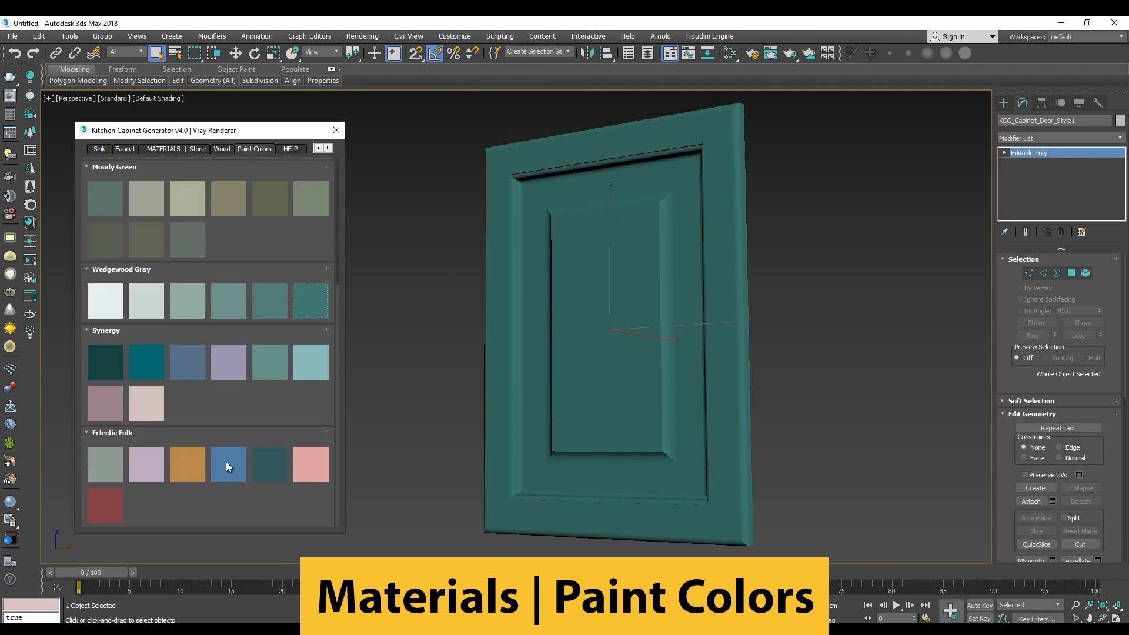
{"action": "left_click", "coordinate": [228, 465]}
{"action": "left_click", "coordinate": [158, 465]}
{"action": "left_click", "coordinate": [322, 454]}
{"action": "left_click", "coordinate": [146, 362]}
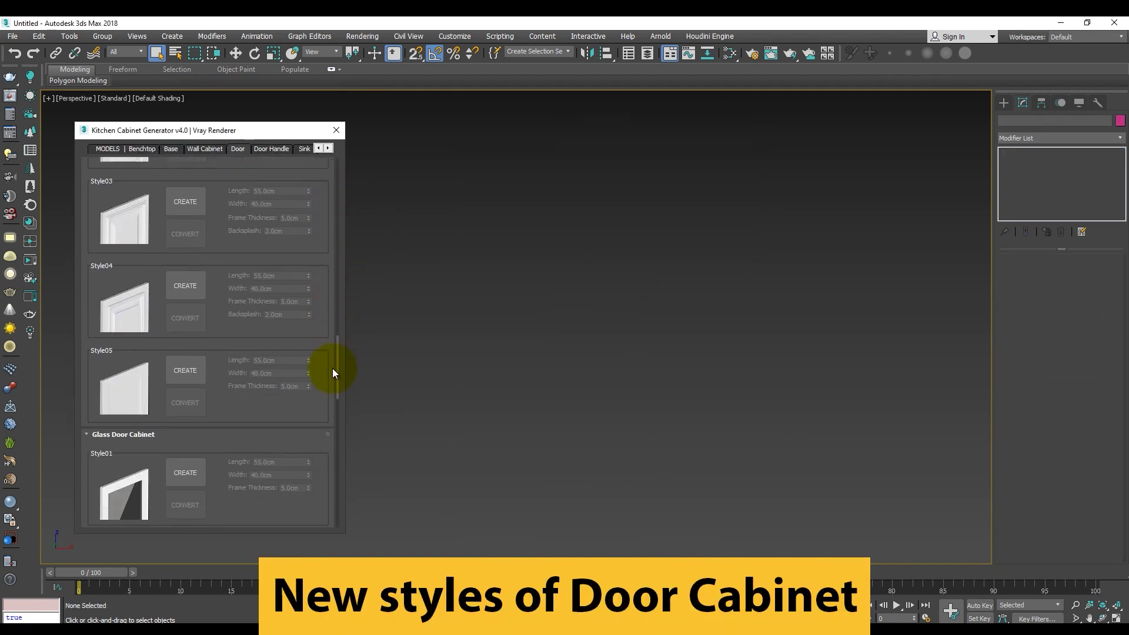
- Create Style04 six-pane and Style07 mullion doors, and set the corner door length to 47.7 cm
{"action": "scroll", "coordinate": [333, 368], "scroll_direction": "down", "scroll_amount": 10}
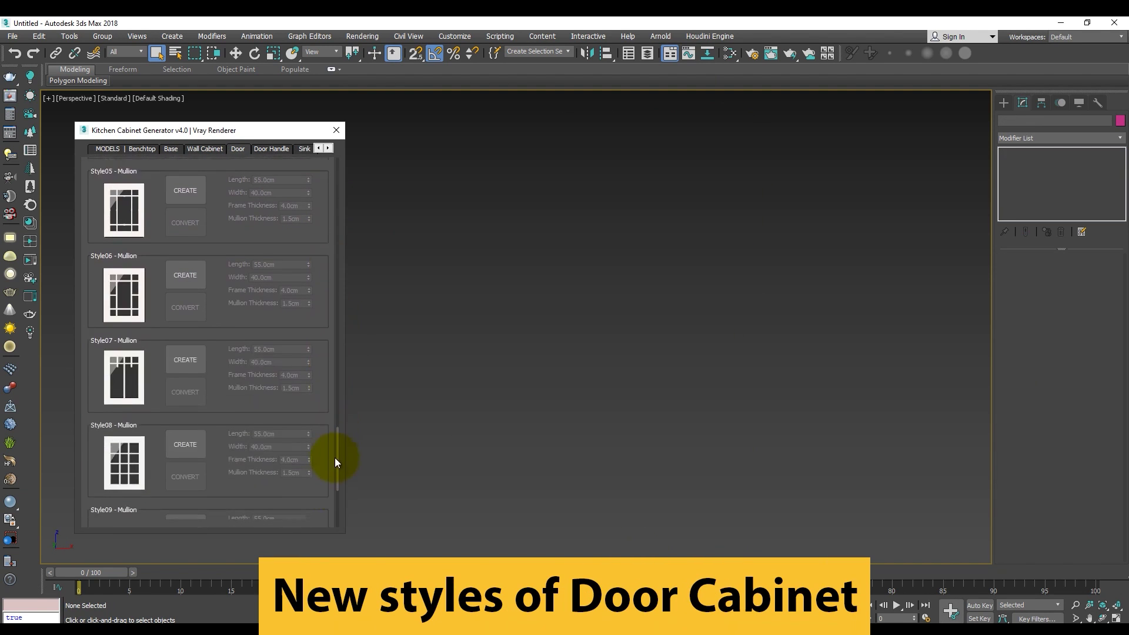
{"action": "left_click", "coordinate": [182, 279]}
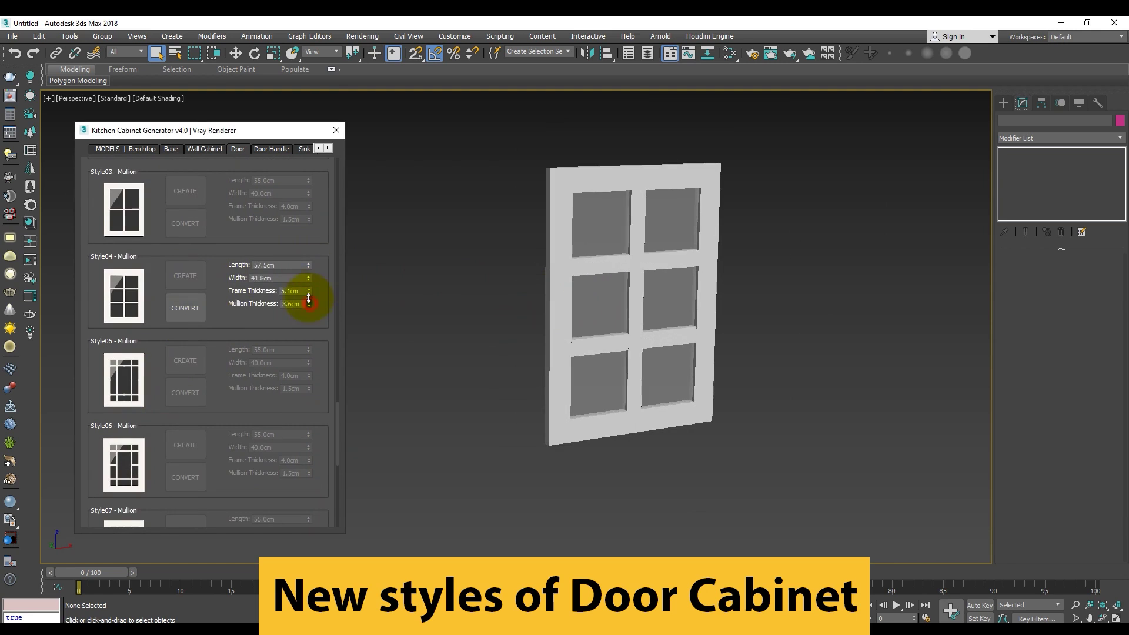
{"action": "left_click", "coordinate": [605, 378]}
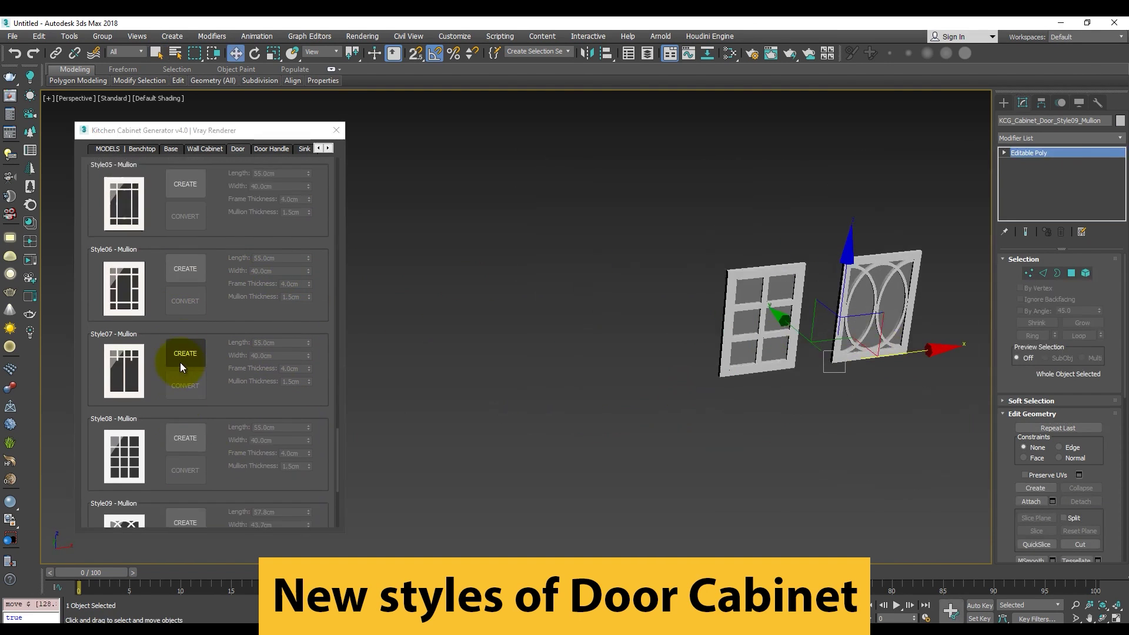
{"action": "scroll", "coordinate": [182, 360], "scroll_direction": "up", "scroll_amount": 1}
{"action": "left_click", "coordinate": [183, 262]}
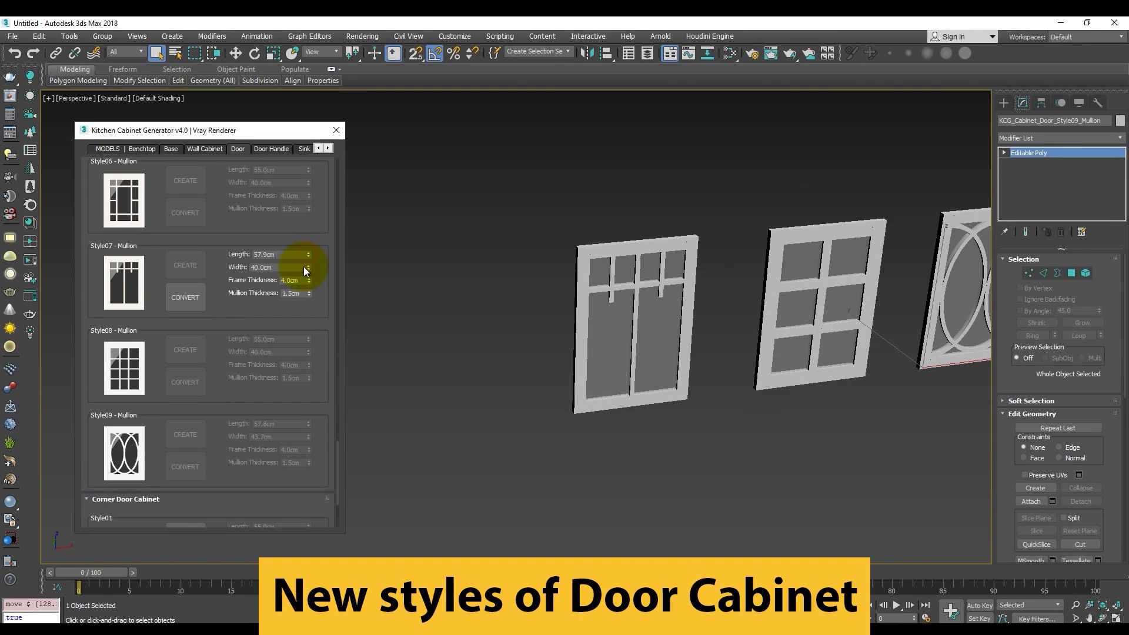
{"action": "left_click_drag", "start_coordinate": [307, 375], "coordinate": [323, 449]}
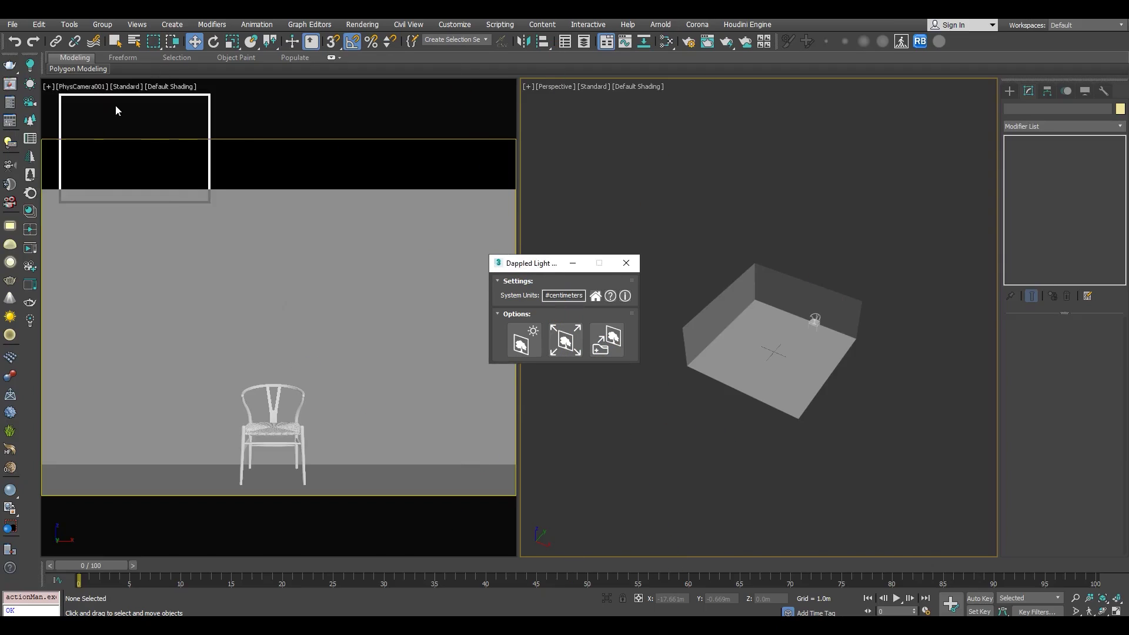
- Browse the Dappled Light plane presets and custom maps, then close the Transform window
{"action": "left_click_drag", "start_coordinate": [115, 111], "coordinate": [116, 111]}
{"action": "left_click", "coordinate": [97, 186]}
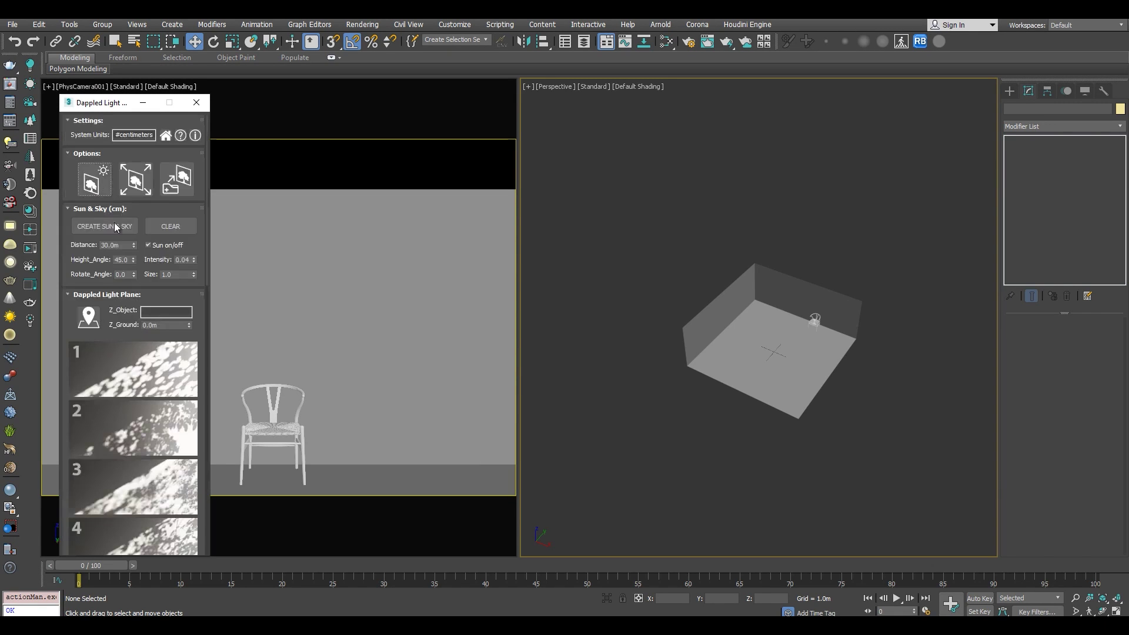
{"action": "scroll", "coordinate": [168, 365], "scroll_direction": "down", "scroll_amount": 10}
{"action": "scroll", "coordinate": [167, 365], "scroll_direction": "up", "scroll_amount": 10}
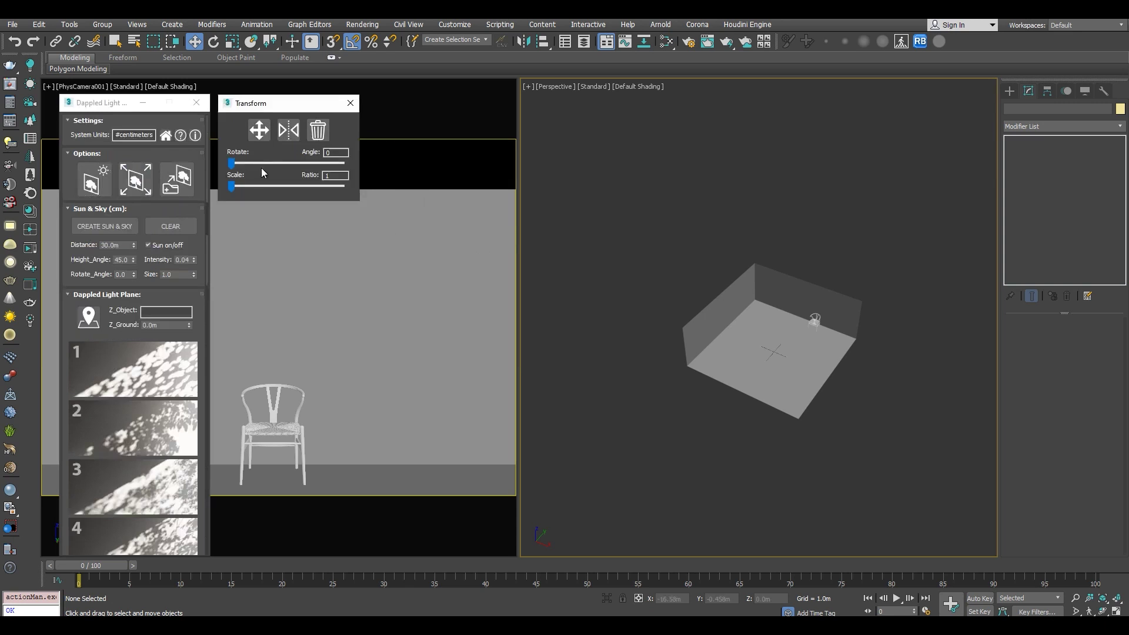
{"action": "left_click", "coordinate": [178, 181]}
{"action": "left_click", "coordinate": [95, 186]}
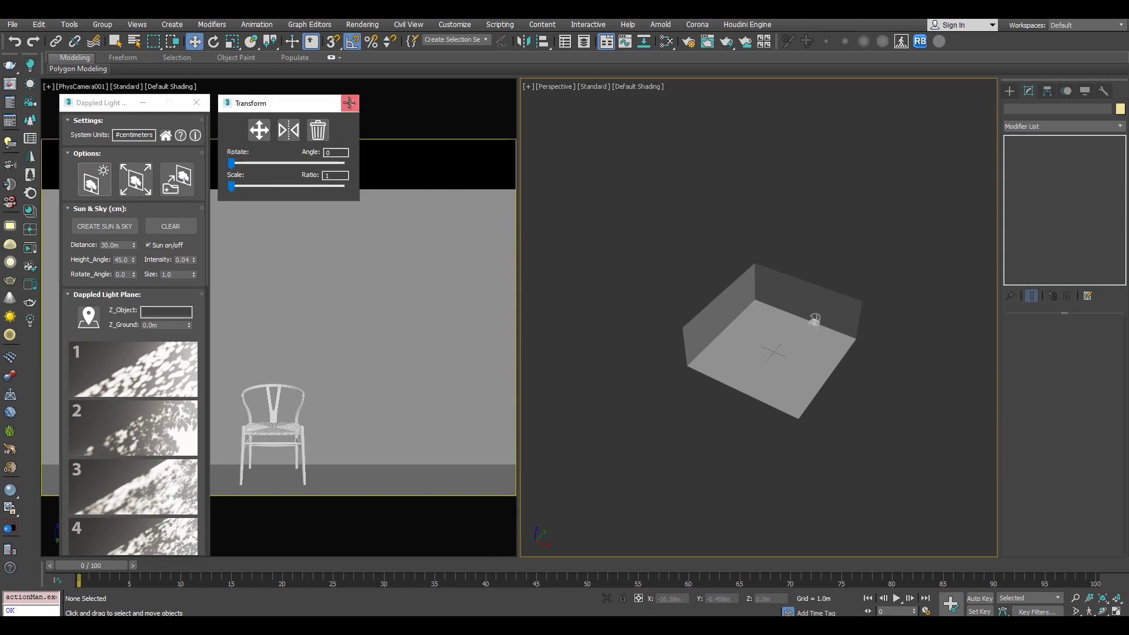
{"action": "left_click", "coordinate": [349, 103]}
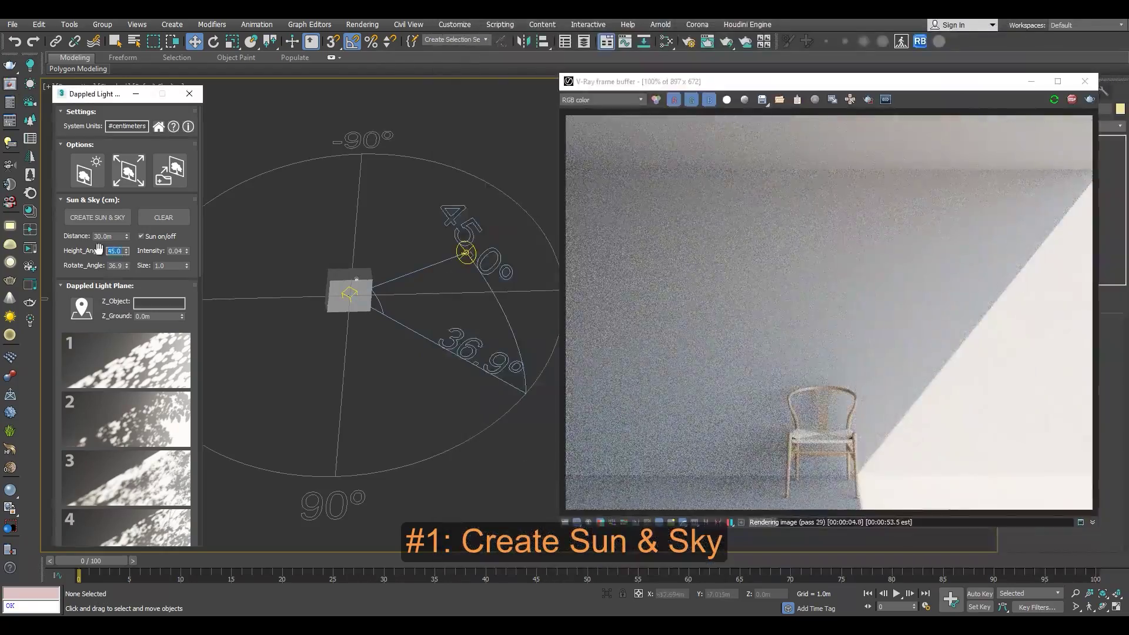
- Lower the sun's height angle and set the sun size to 5
{"action": "left_click_drag", "start_coordinate": [98, 248], "coordinate": [800, 413]}
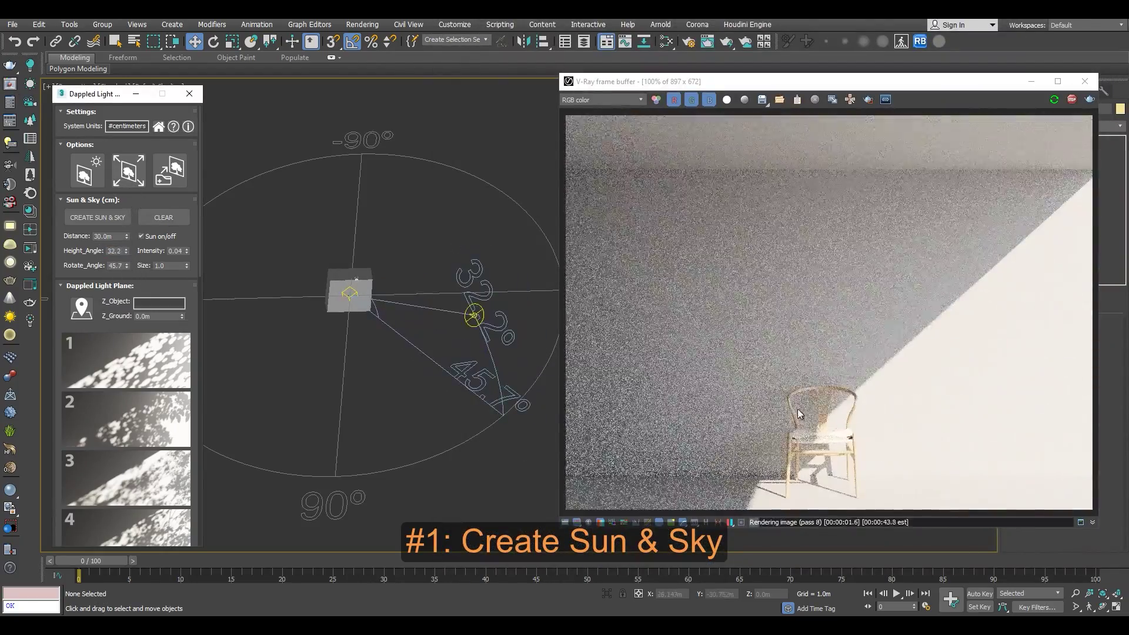
{"action": "type", "text": "5"}
{"action": "key", "text": "Return"}
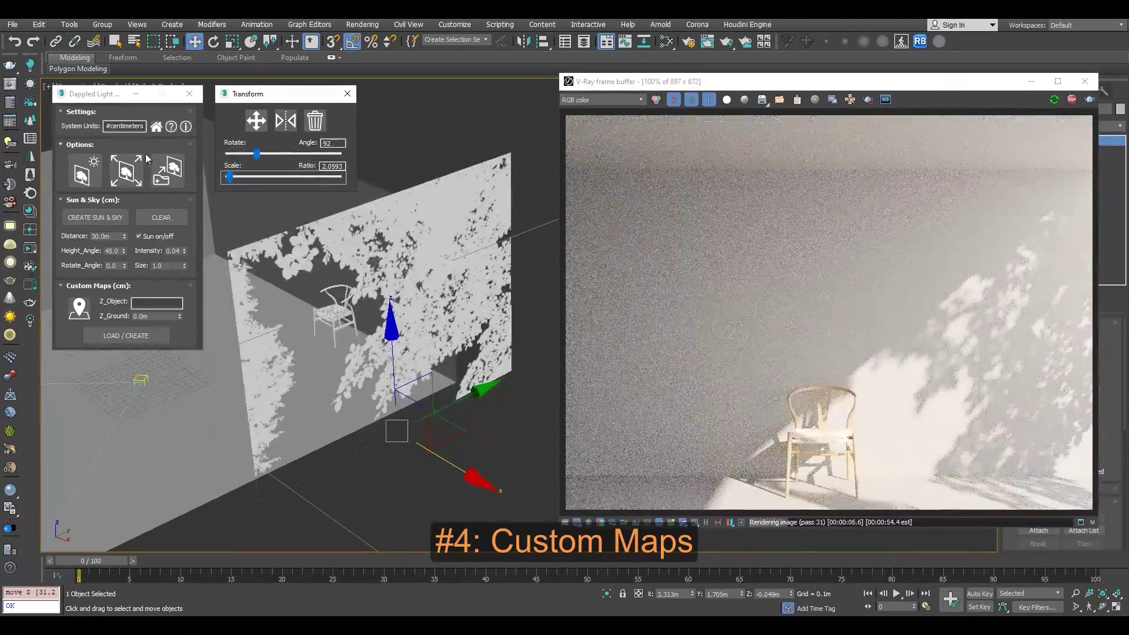
- Load a custom leaf map as a dappled shadow plane beside the chair
{"action": "left_click", "coordinate": [140, 341]}
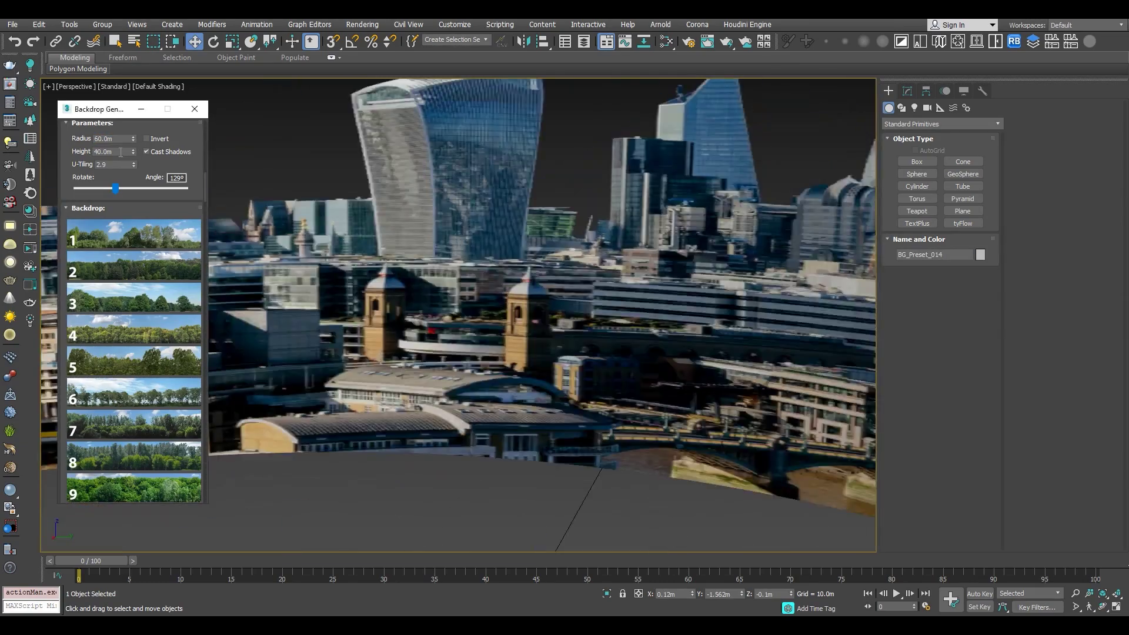
- Rotate the city backdrop, then turn the tree backdrop to a 67° angle
{"action": "left_click_drag", "start_coordinate": [115, 188], "coordinate": [134, 189]}
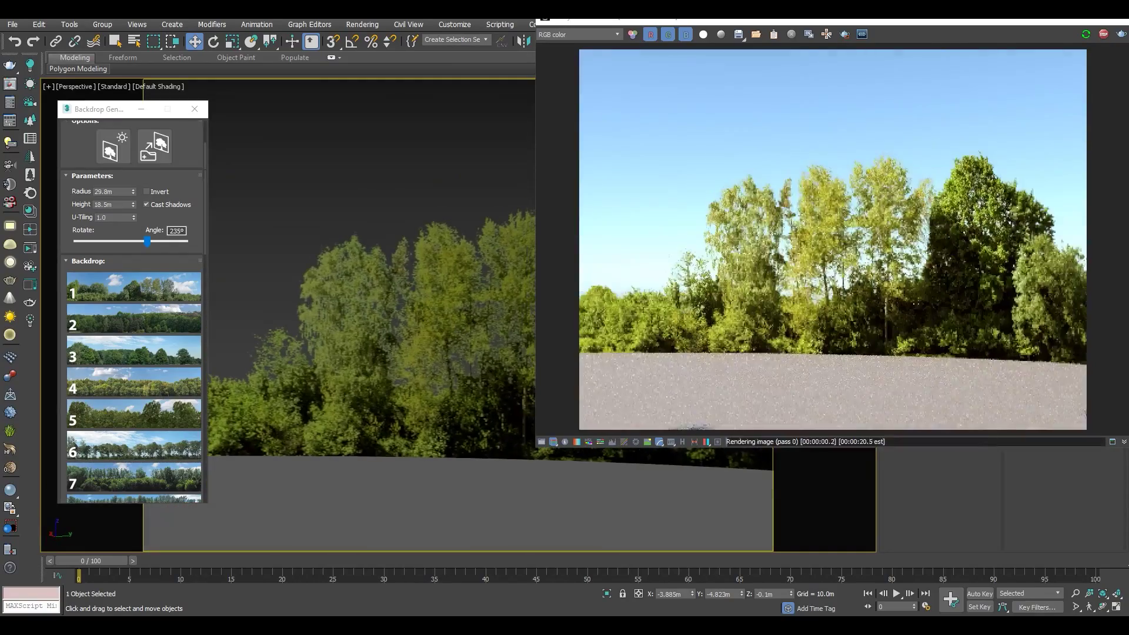
{"action": "left_click_drag", "start_coordinate": [147, 241], "coordinate": [99, 242]}
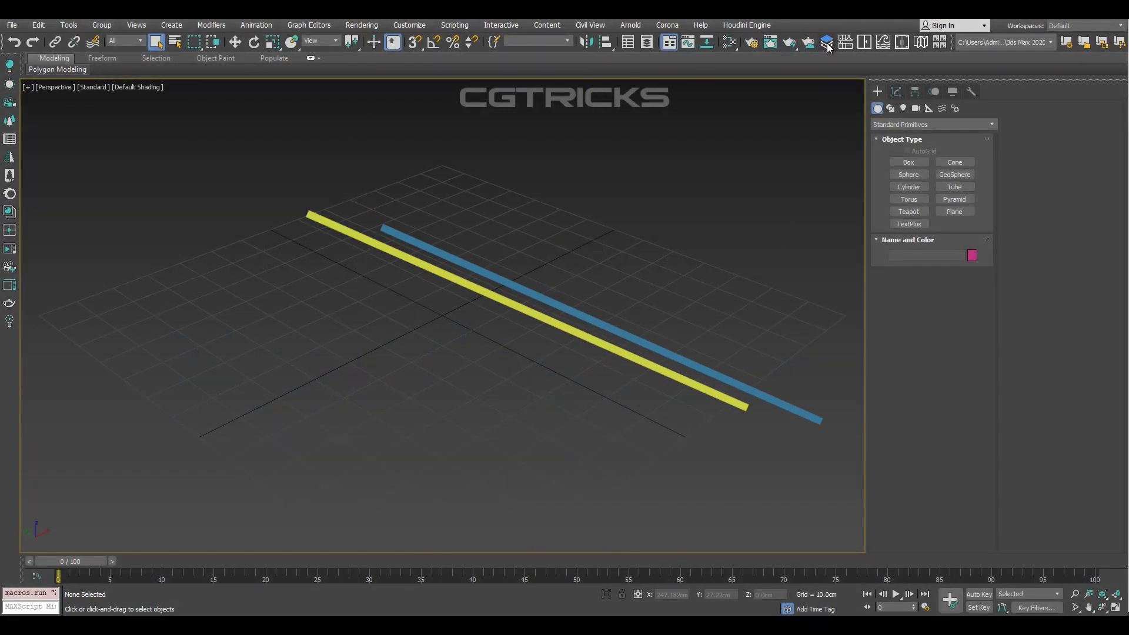
- In LME with the Layer Explorer, try the exterior and interior templates and remove empty layers
{"action": "left_click", "coordinate": [827, 43]}
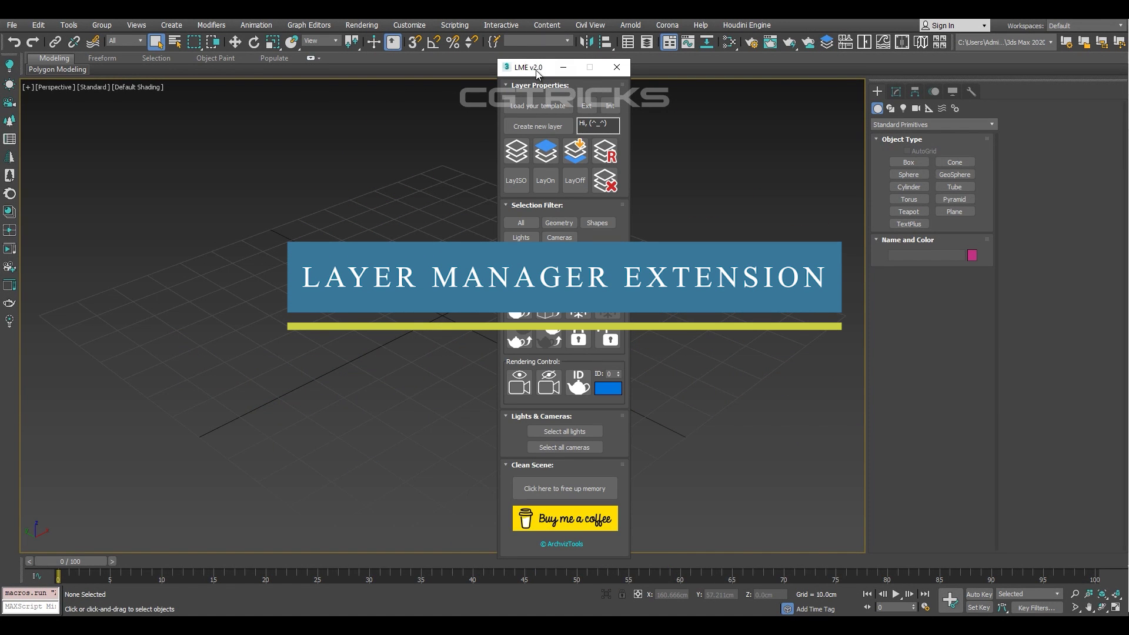
{"action": "left_click", "coordinate": [516, 151]}
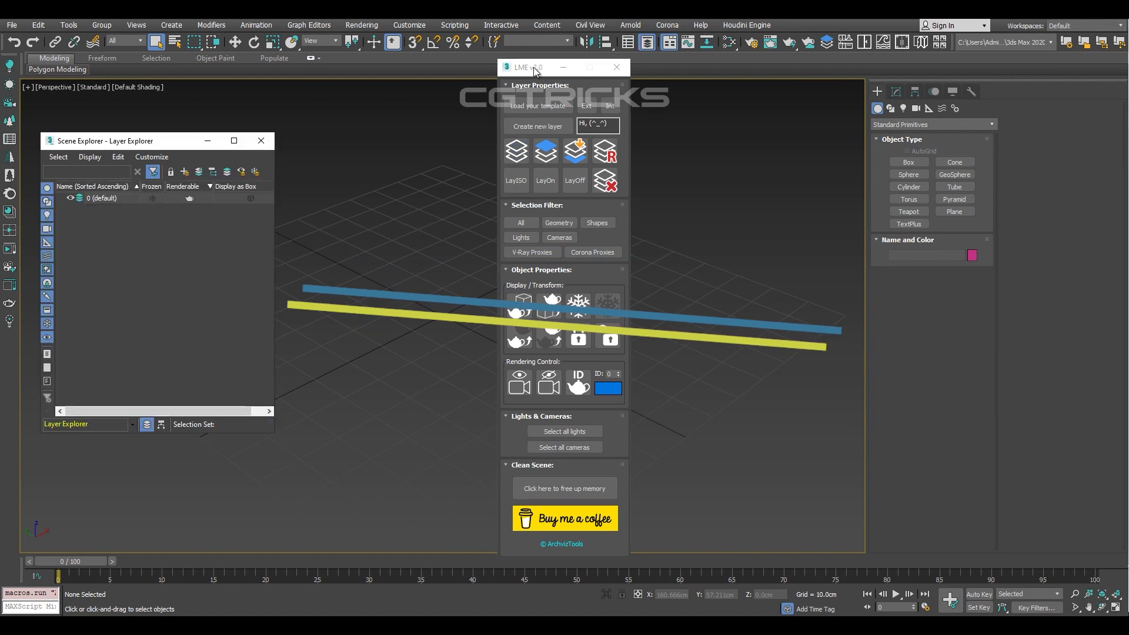
{"action": "left_click_drag", "start_coordinate": [532, 66], "coordinate": [350, 76]}
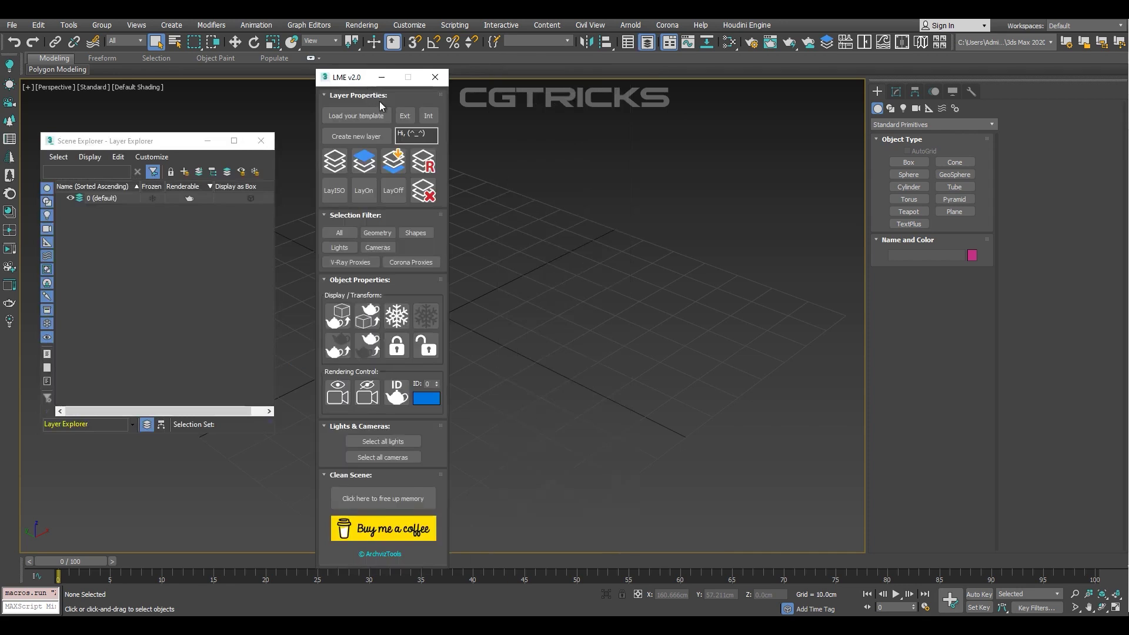
{"action": "left_click", "coordinate": [407, 118]}
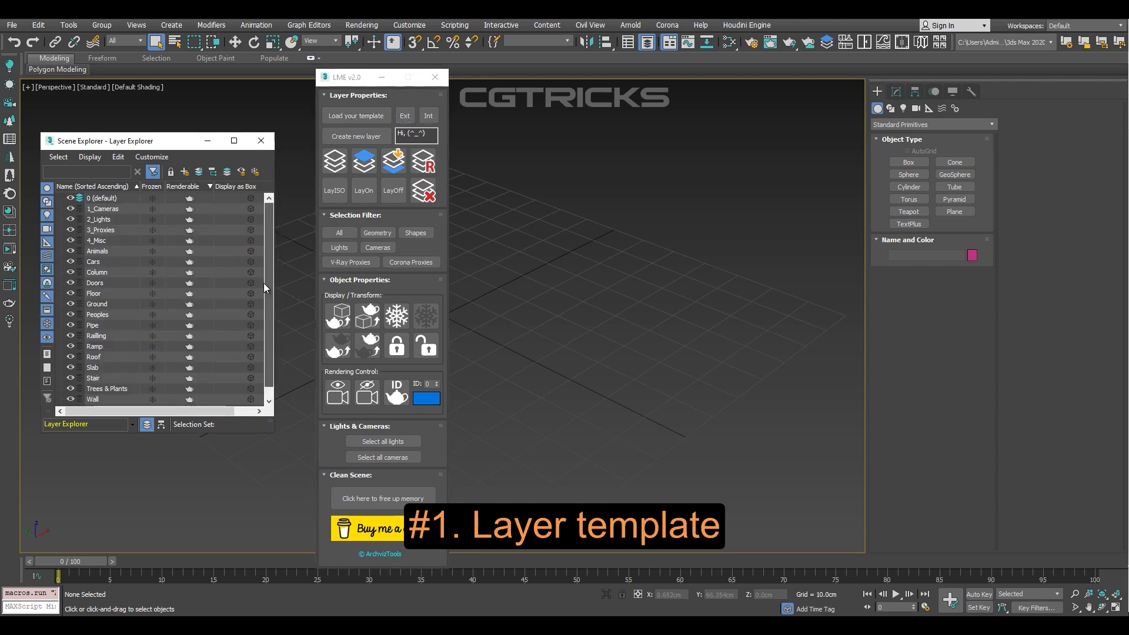
{"action": "scroll", "coordinate": [105, 315], "scroll_direction": "down", "scroll_amount": 1}
{"action": "scroll", "coordinate": [185, 266], "scroll_direction": "up", "scroll_amount": 1}
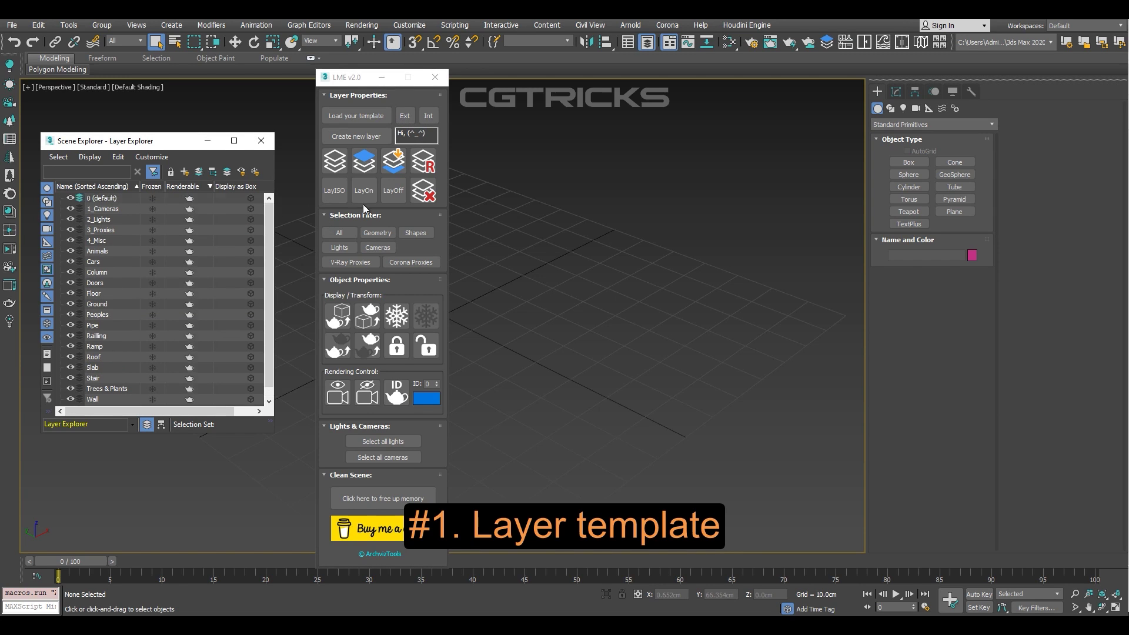
{"action": "left_click", "coordinate": [424, 191]}
{"action": "left_click", "coordinate": [334, 161]}
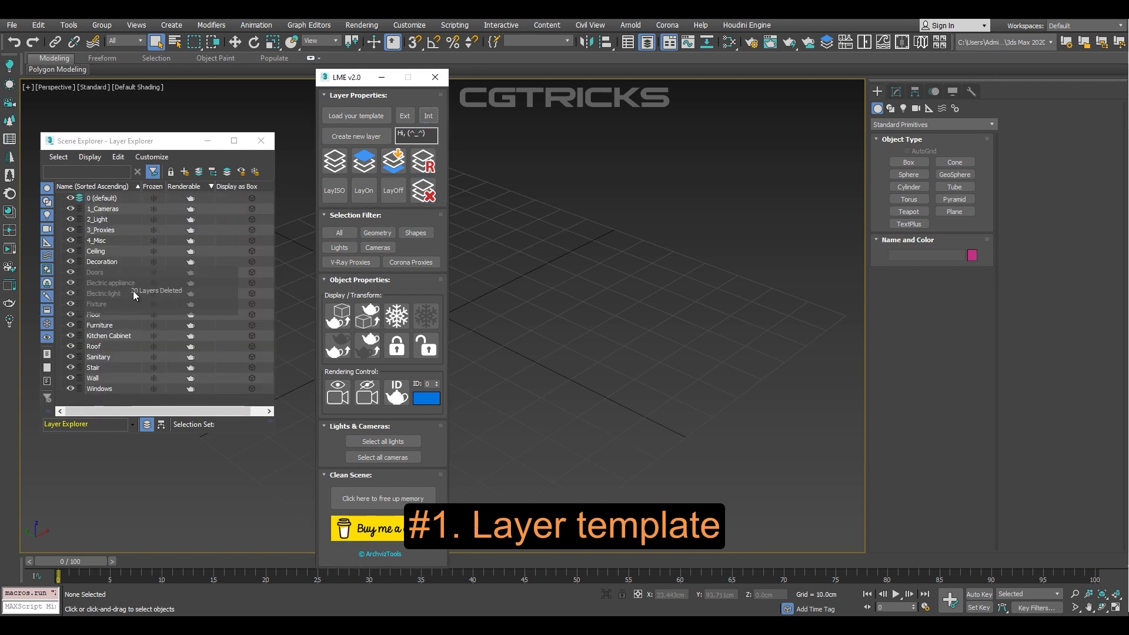
{"action": "left_click", "coordinate": [119, 356]}
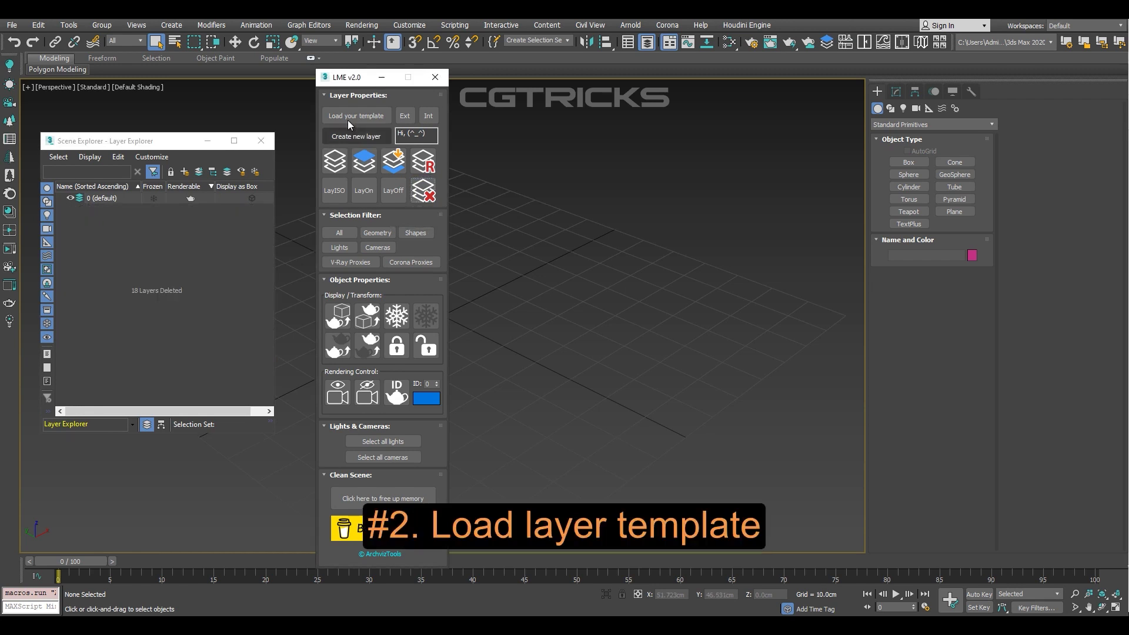
- Preview Layer template sample.txt in Notepad, then load it as the layer template
{"action": "left_click", "coordinate": [351, 116]}
{"action": "right_click", "coordinate": [160, 123]}
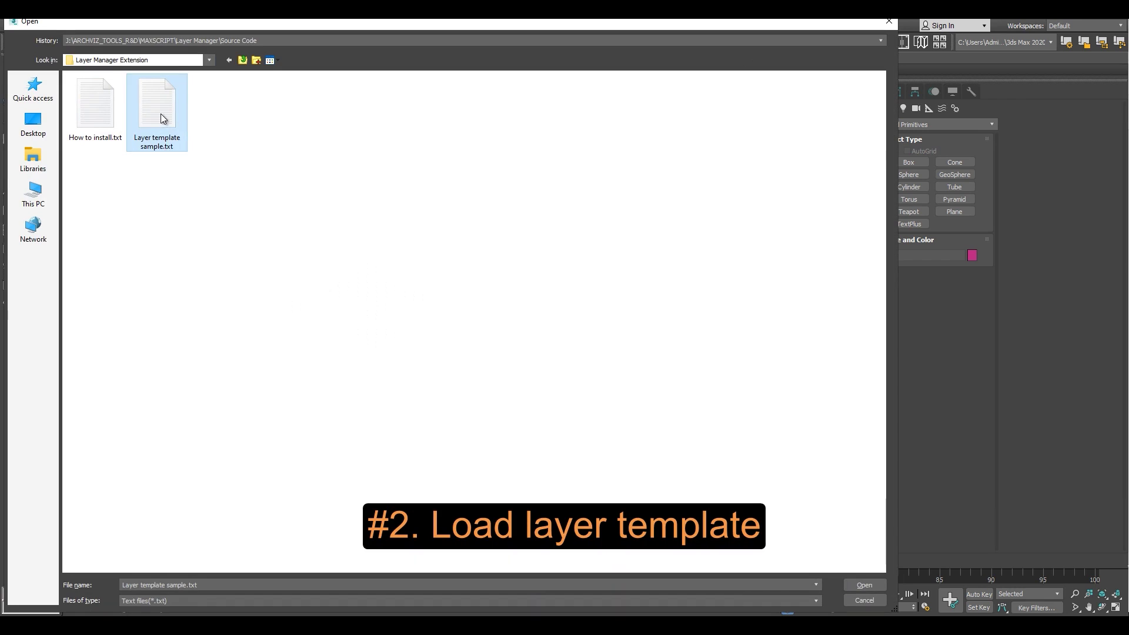
{"action": "left_click", "coordinate": [196, 138]}
{"action": "left_click_drag", "start_coordinate": [532, 79], "coordinate": [566, 79]}
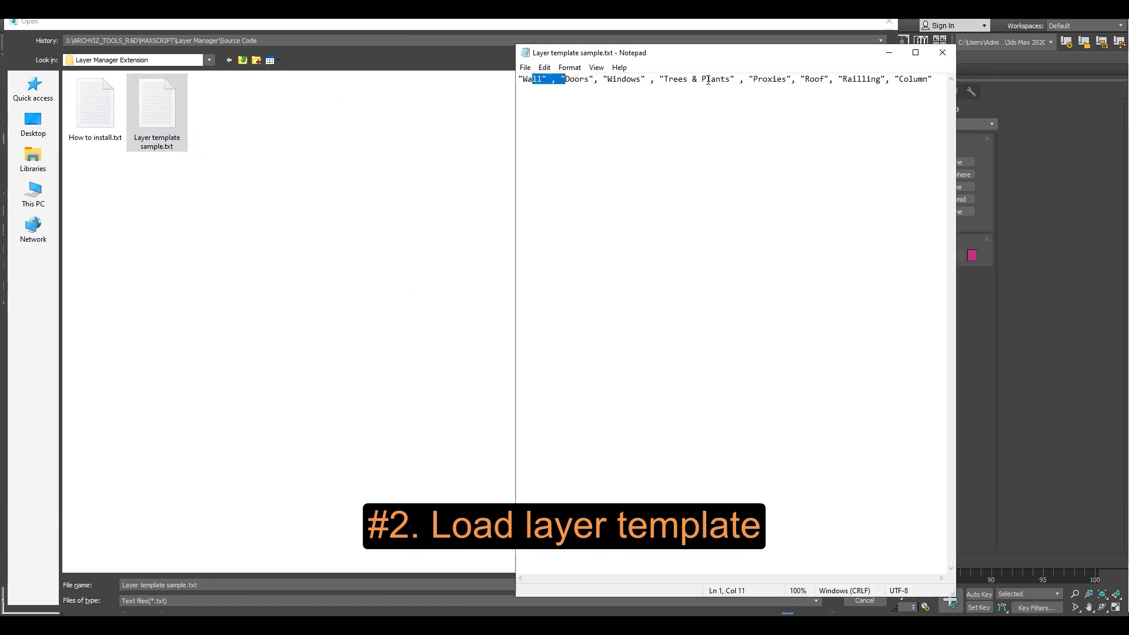
{"action": "left_click", "coordinate": [944, 54]}
{"action": "left_click", "coordinate": [868, 585]}
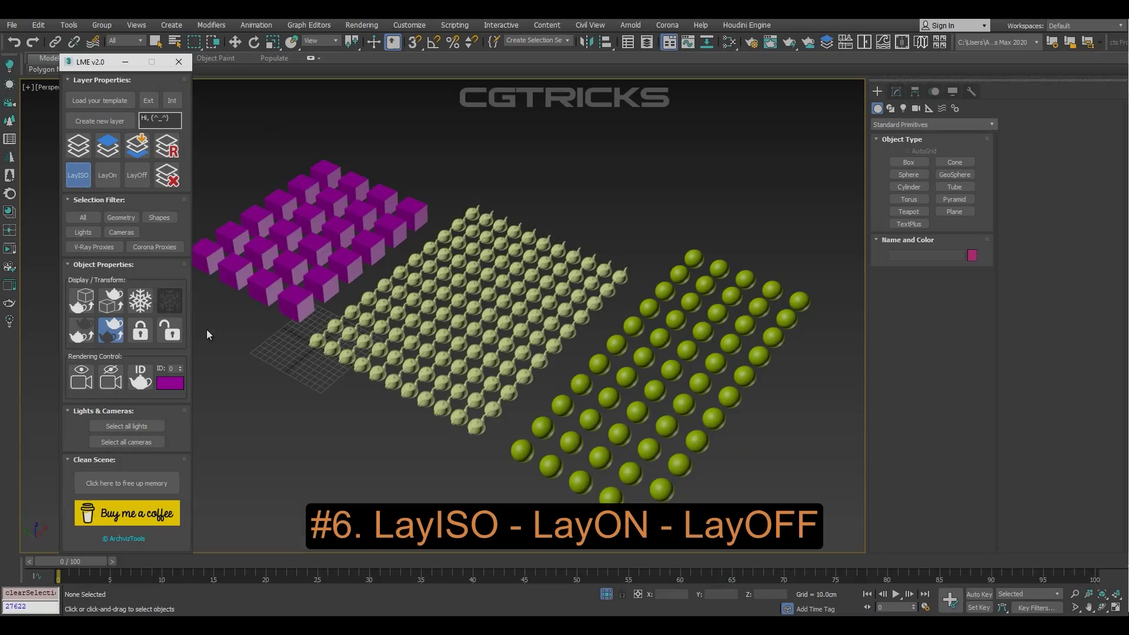
- Isolate the purple boxes' layer with LayISO, then turn all layers back on
{"action": "left_click", "coordinate": [78, 175]}
{"action": "left_click", "coordinate": [107, 174]}
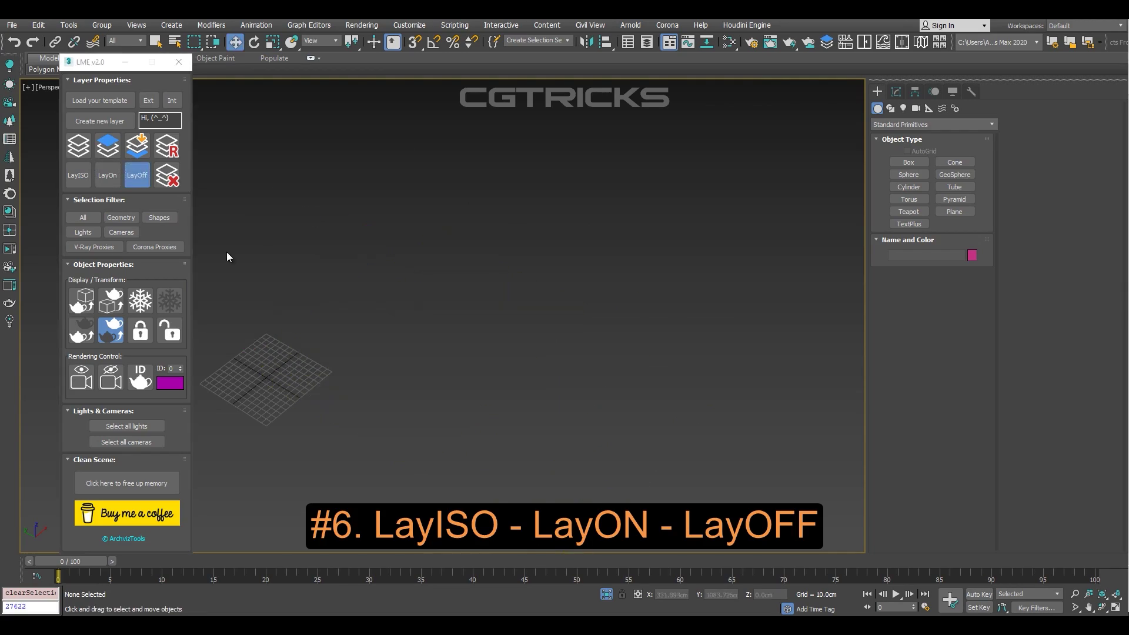
{"action": "left_click", "coordinate": [107, 175]}
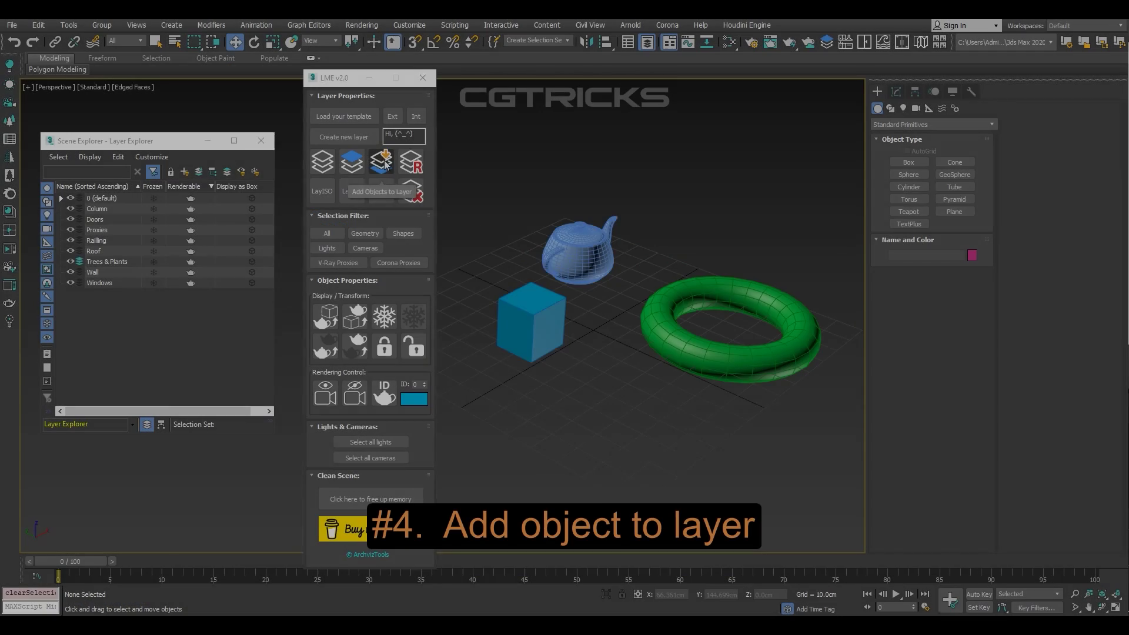
- Add the torus, teapot and box to the Trees & Plants layer
{"action": "left_click", "coordinate": [383, 163]}
{"action": "left_click", "coordinate": [682, 339]}
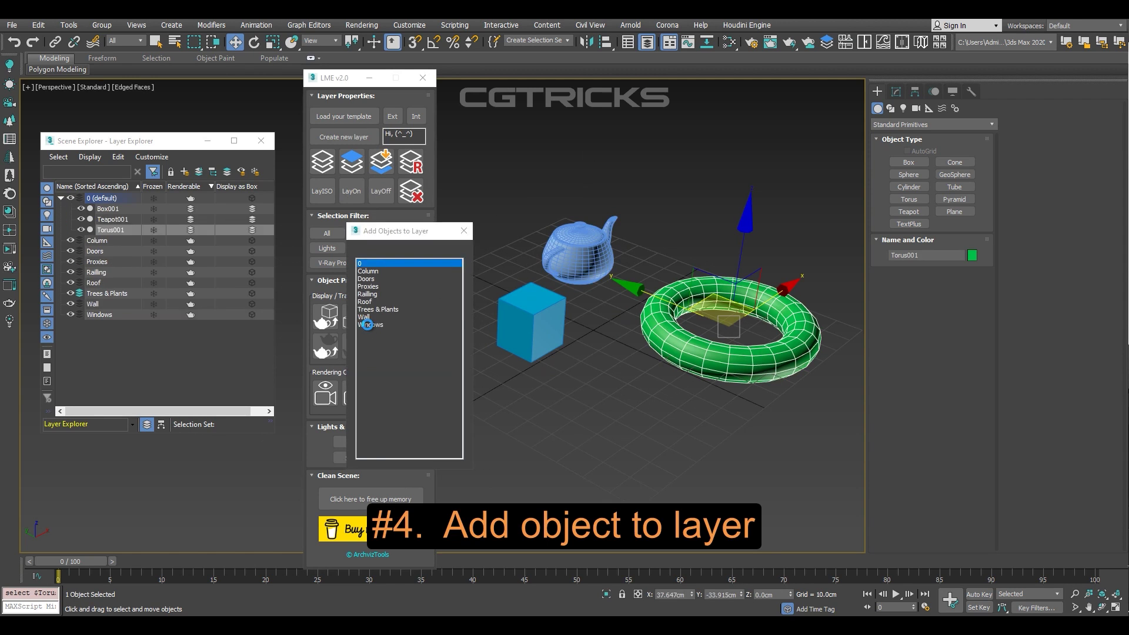
{"action": "left_click", "coordinate": [550, 260]}
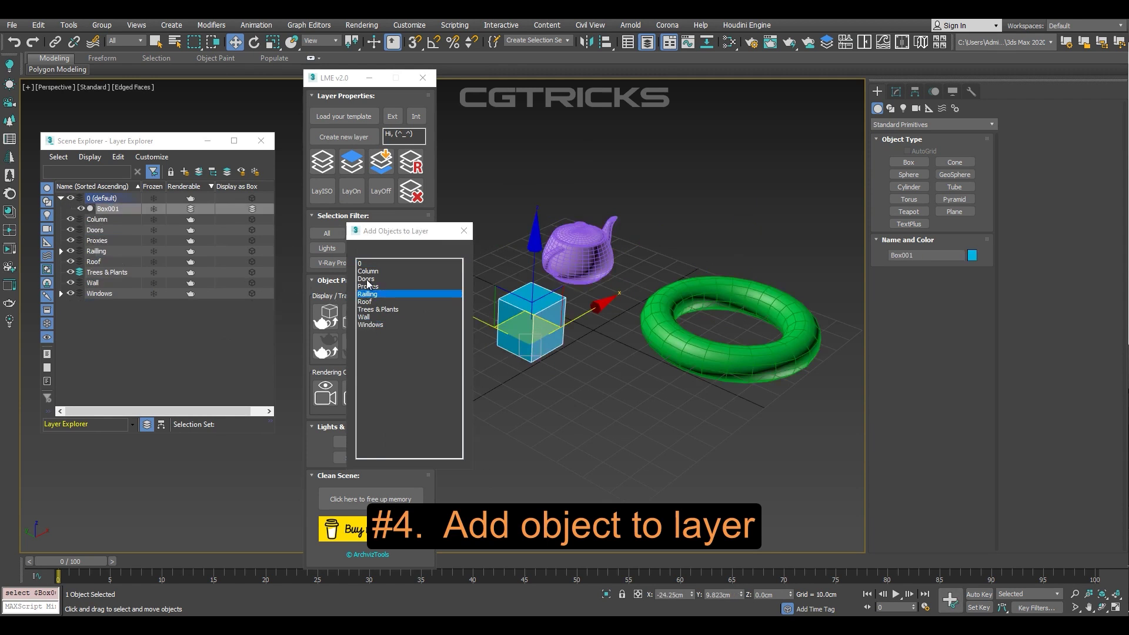
{"action": "left_click", "coordinate": [378, 309]}
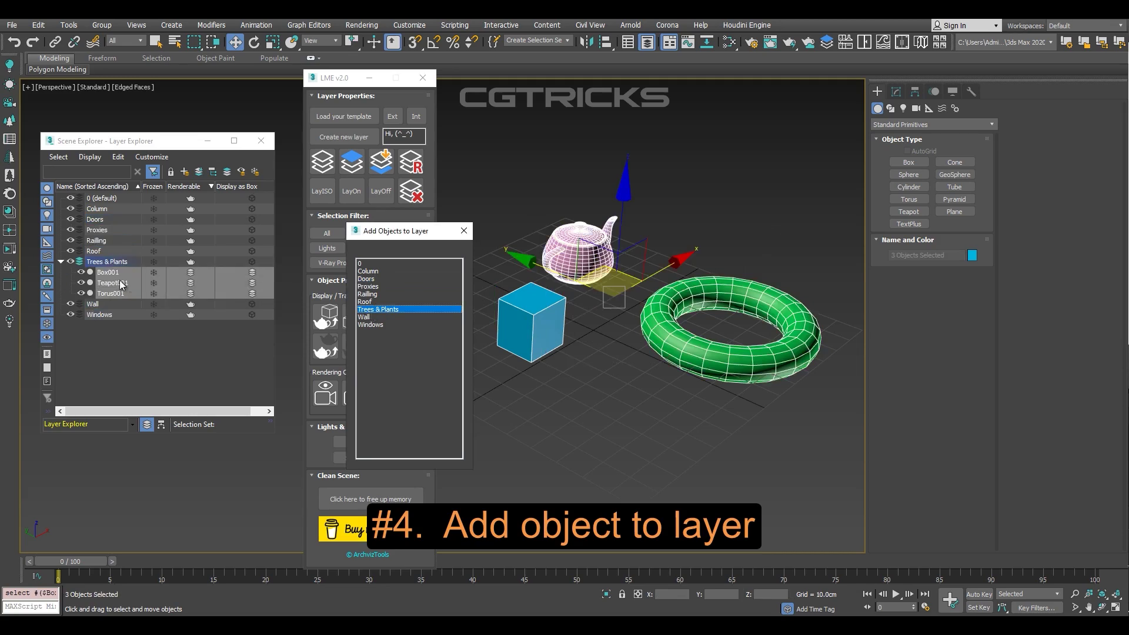